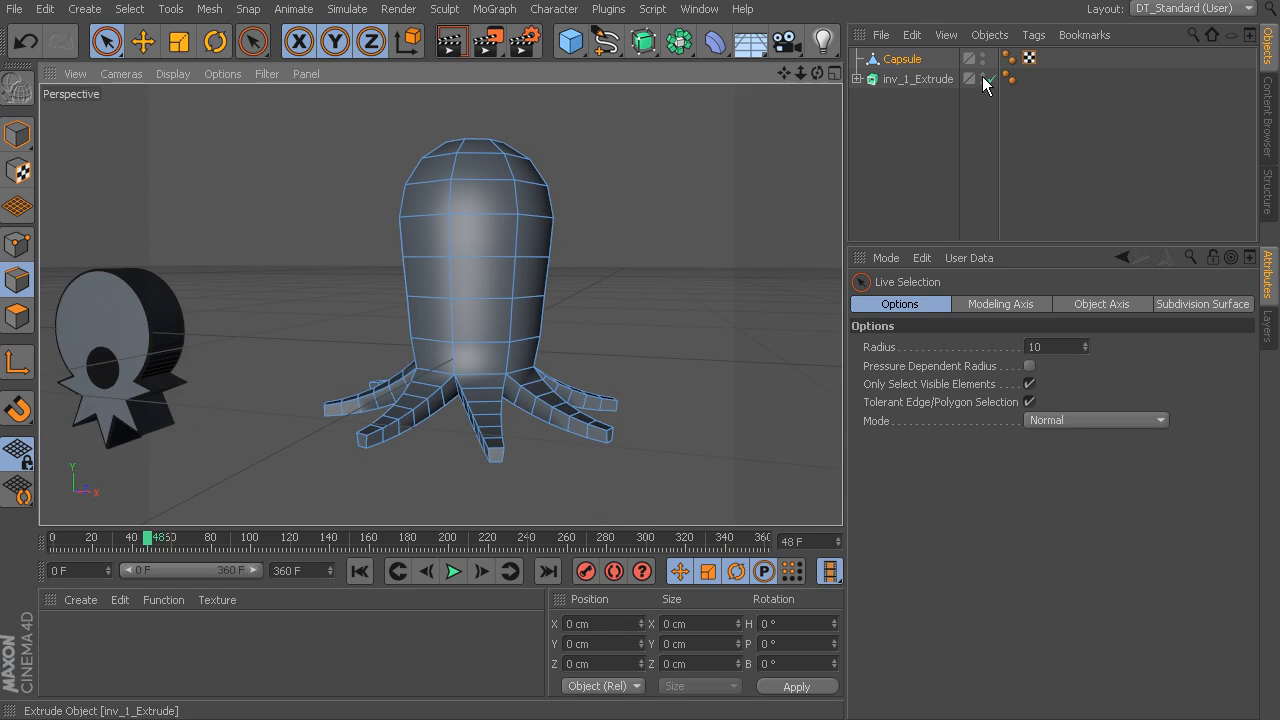
Hide the inv_1_Extrude object in the viewport
click(982, 76)
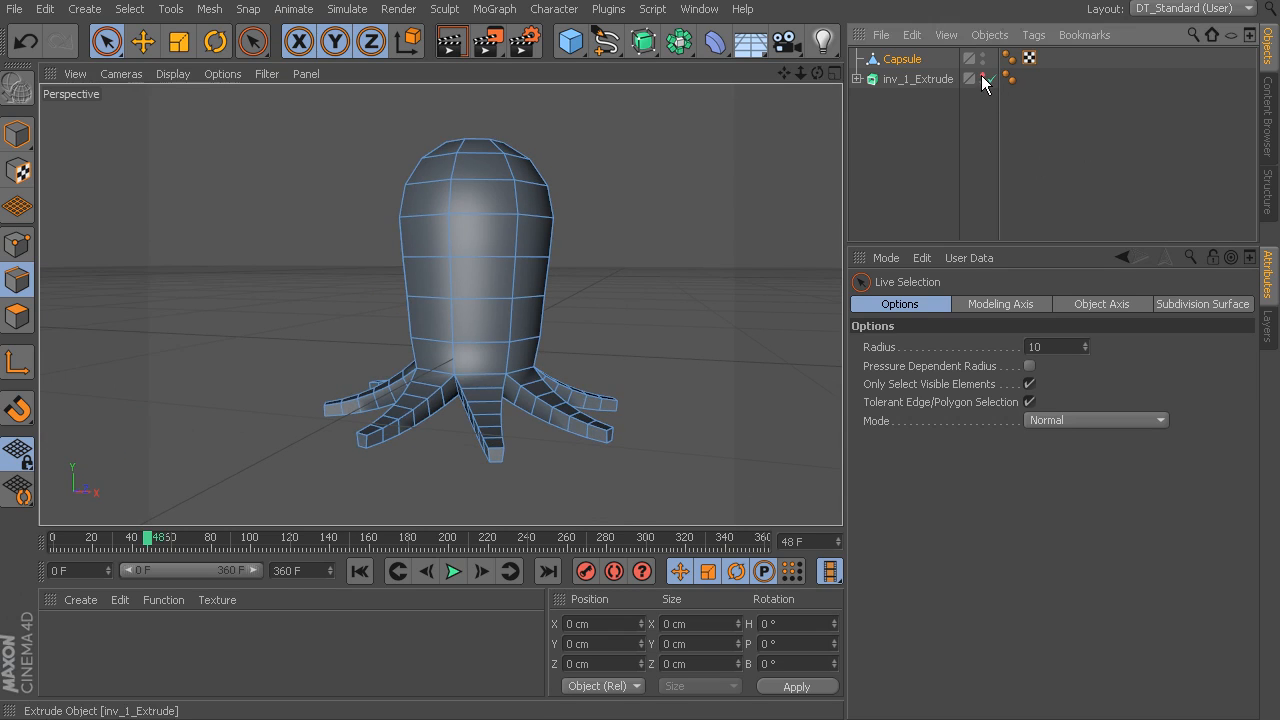
scroll(630, 310, up, 3)
scroll(591, 333, up, 4)
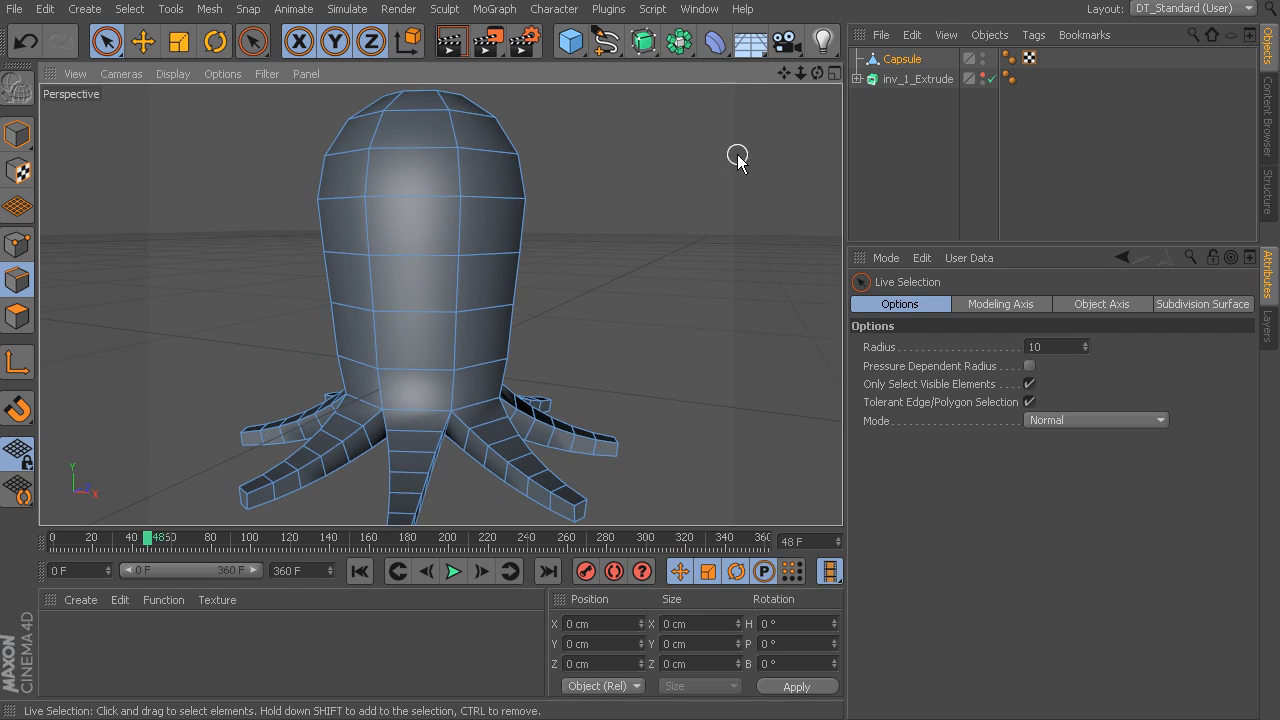
Add a Bend deformer and make it a child of the Capsule
click(710, 44)
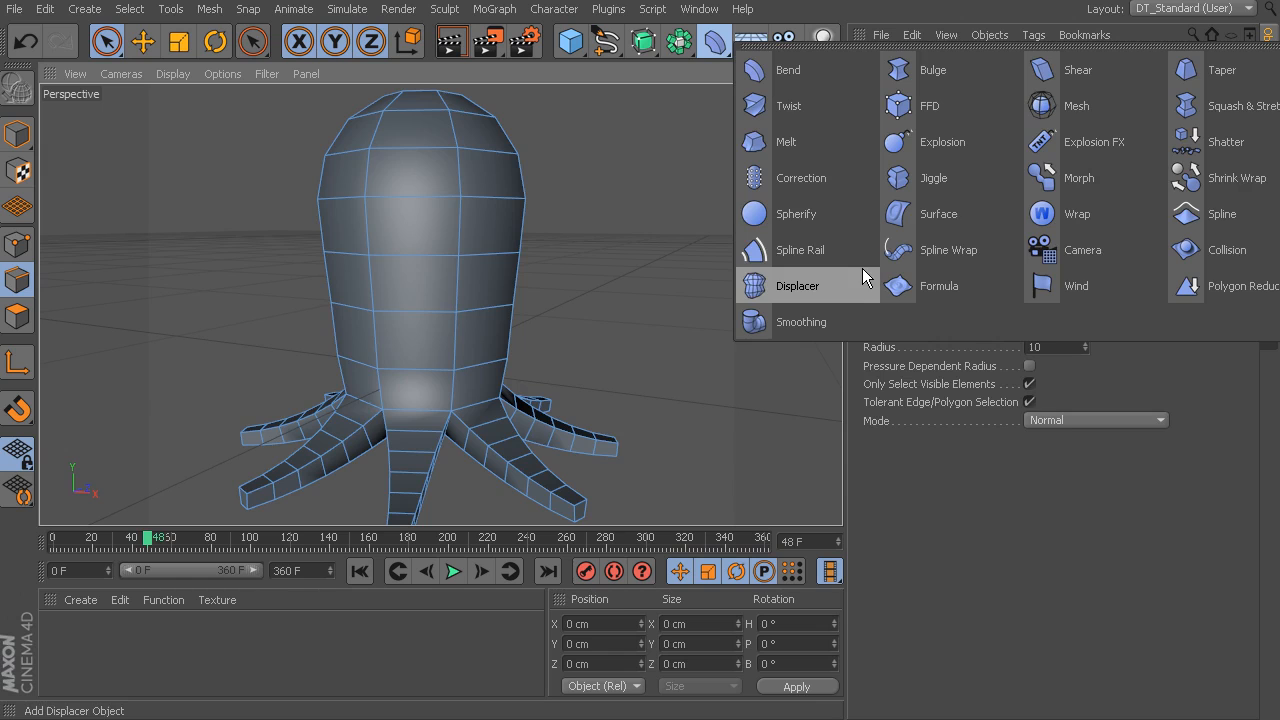
click(800, 70)
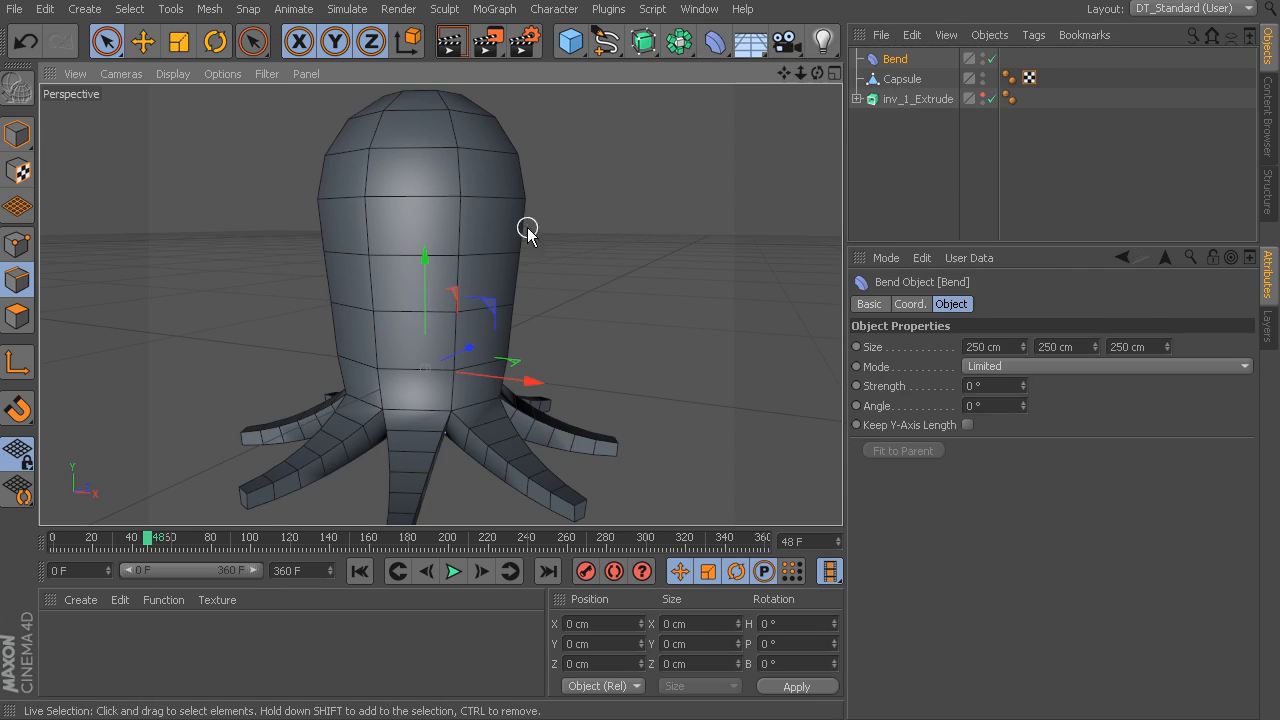
drag(472, 350, 405, 392)
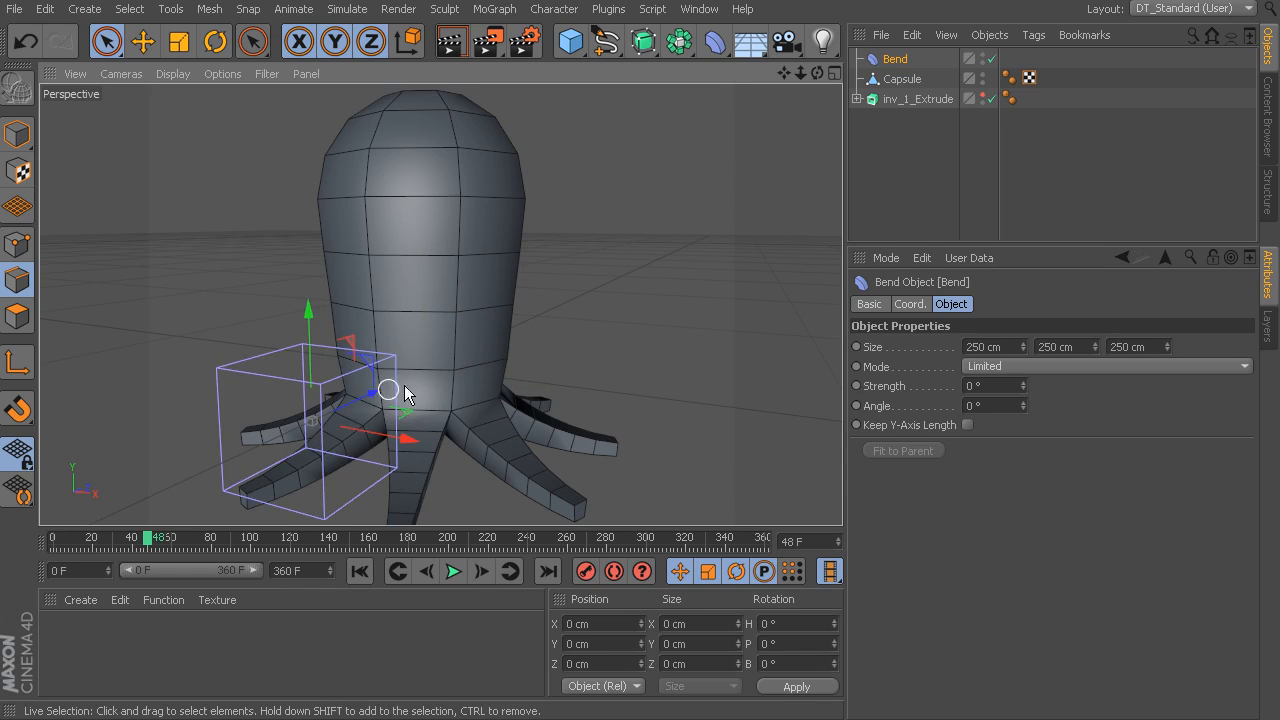
key(ctrl+z)
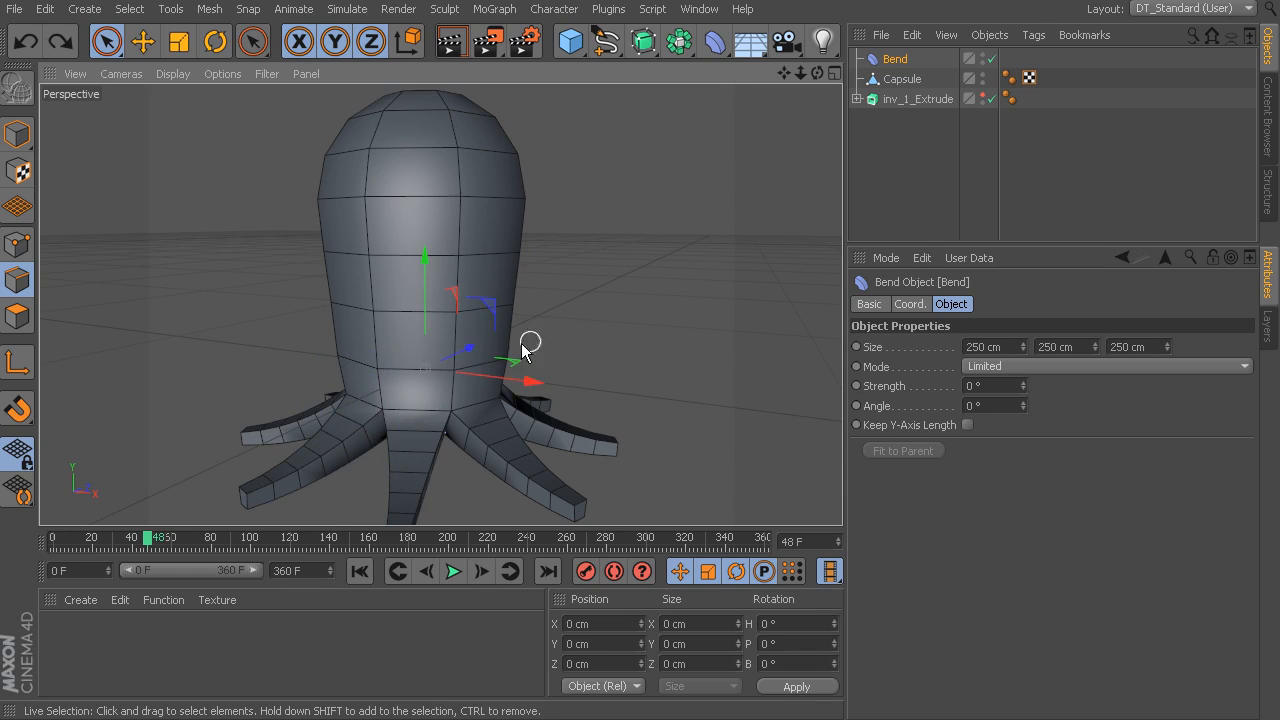
click(903, 62)
drag(908, 85, 908, 86)
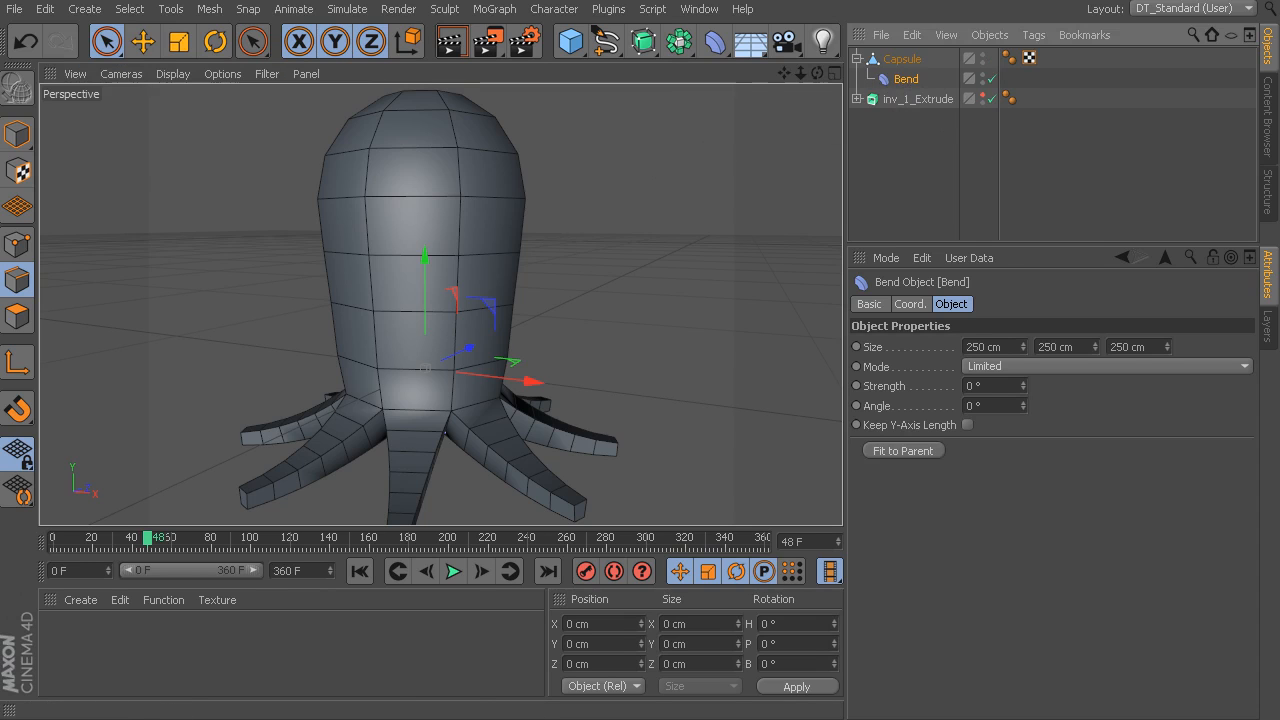
Fit the Bend deformer to its parent Capsule and set its strength to 12°
alt+drag(674, 309, 461, 350)
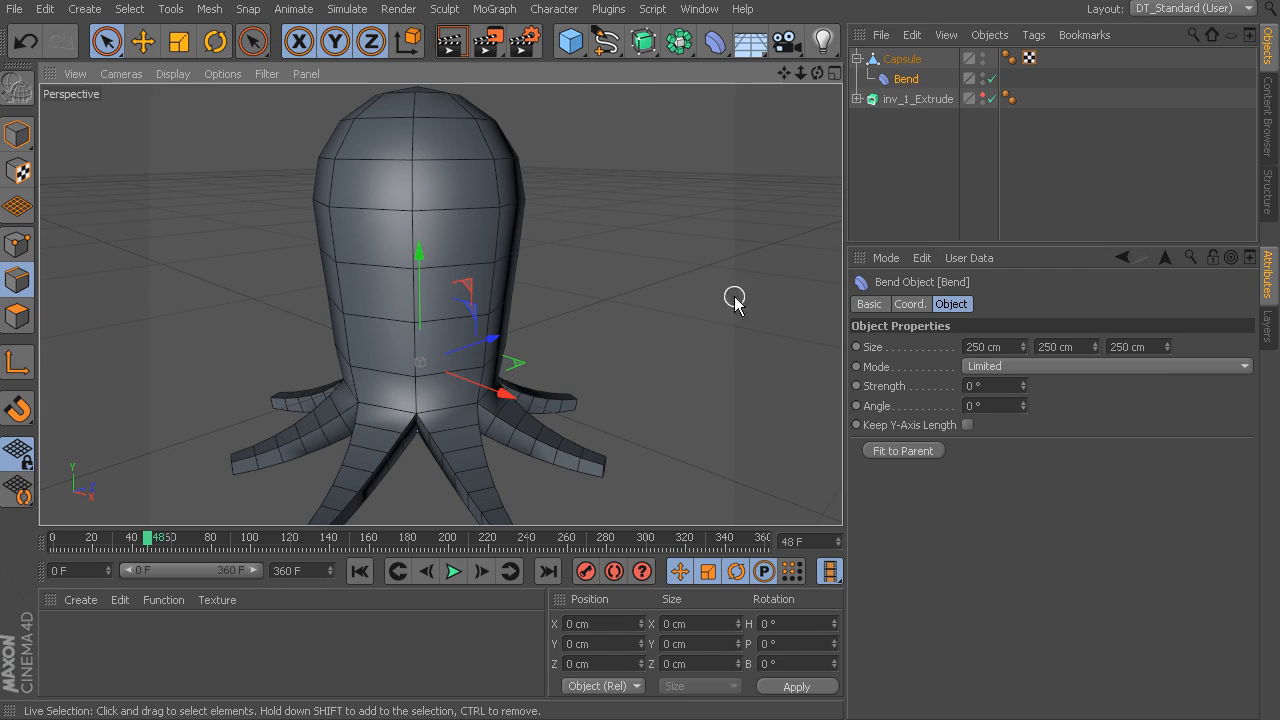
click(915, 452)
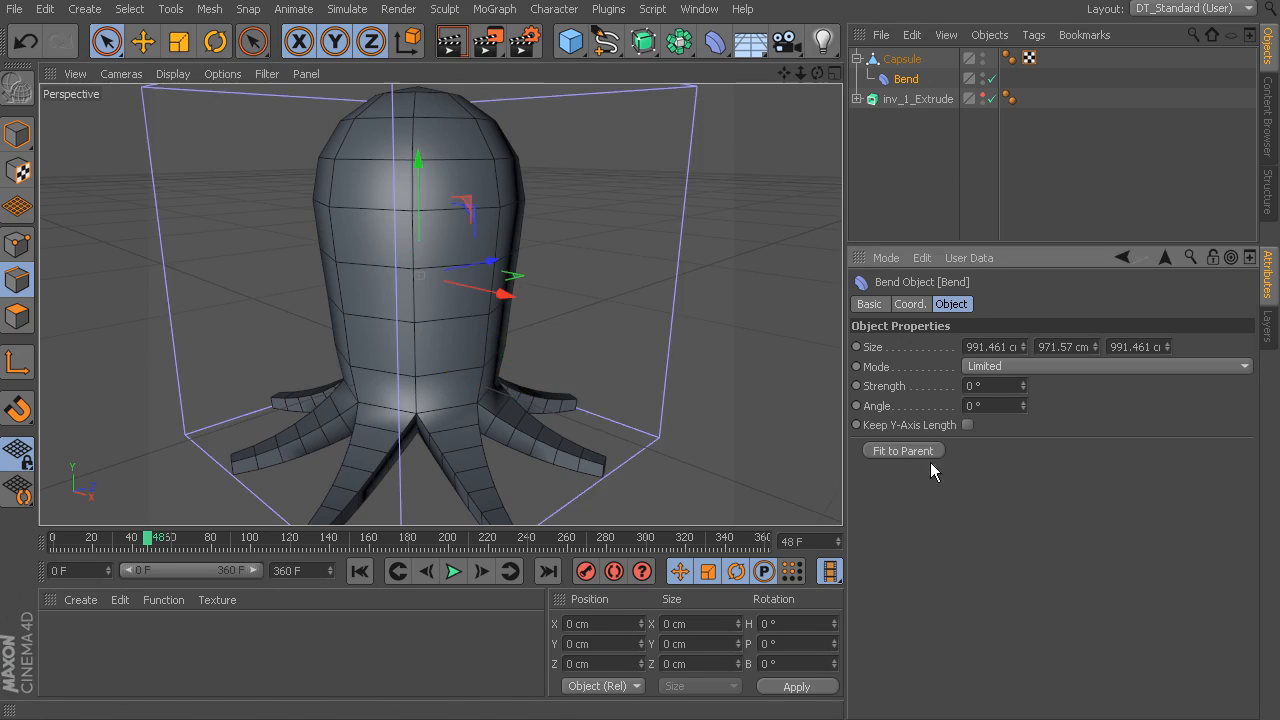
scroll(616, 328, down, 3)
alt+drag(616, 328, 589, 341)
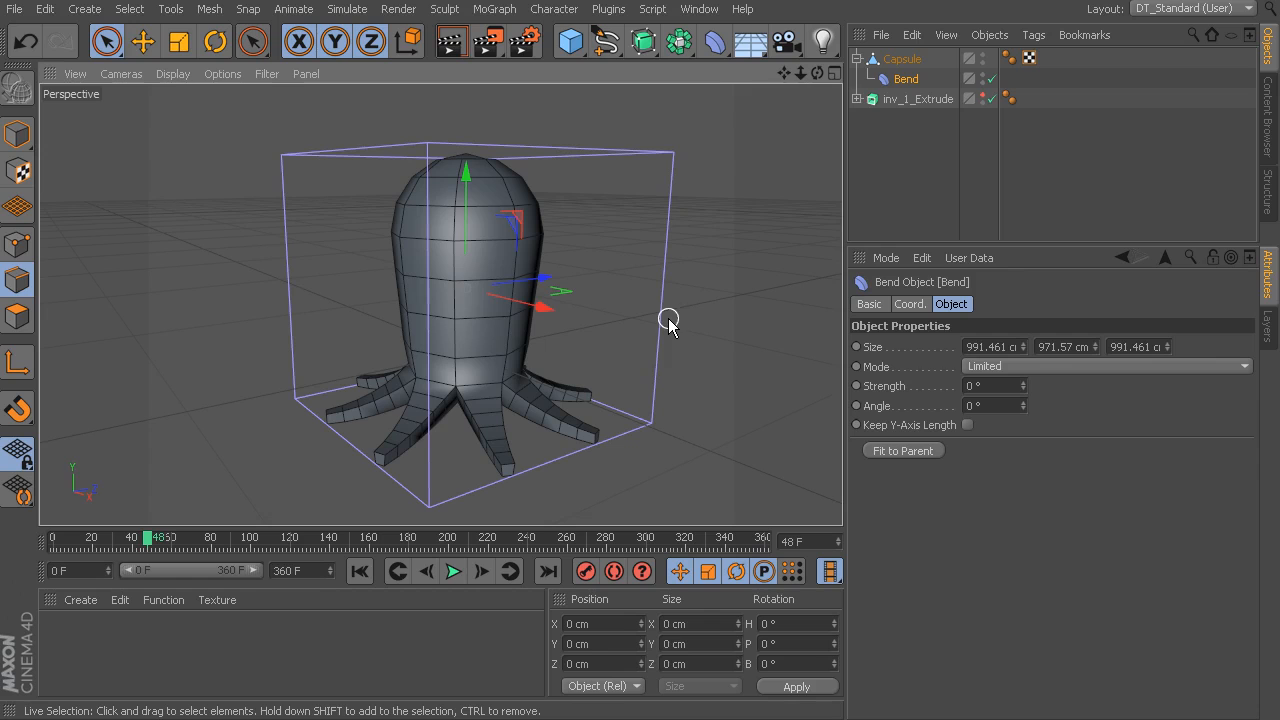
alt+drag(460, 325, 662, 355)
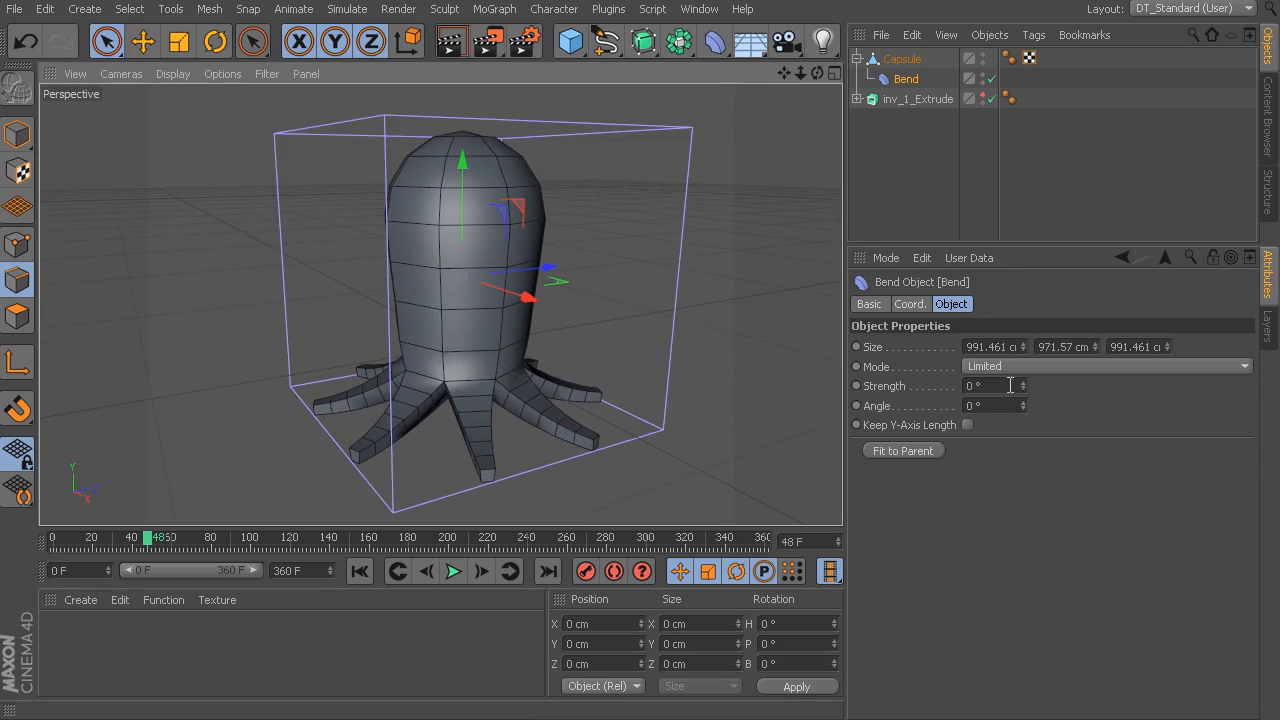
mouse_move(1024, 390)
mouse_down()
mouse_move(1018, 402)
mouse_move(1024, 378)
mouse_up()
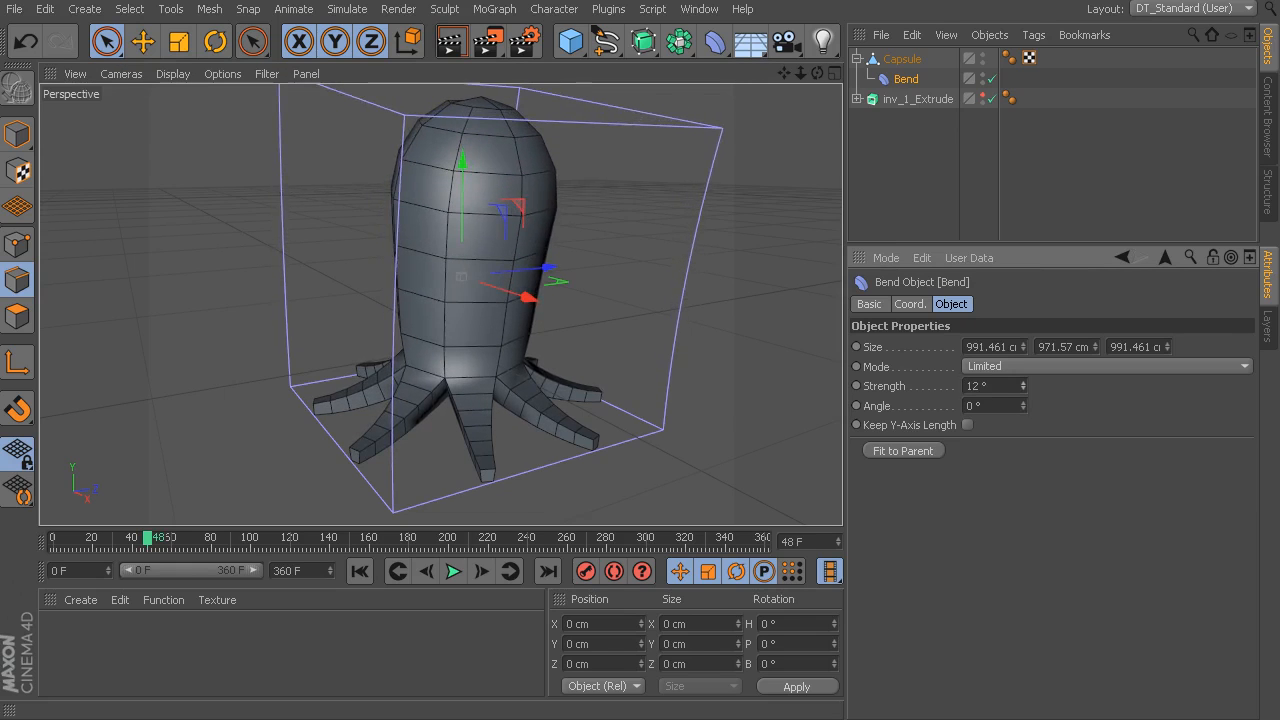
Set the Bend deformer's angle to 90°
alt+drag(813, 339, 712, 235)
alt+middle_drag(712, 235, 698, 357)
alt+right_drag(698, 357, 648, 349)
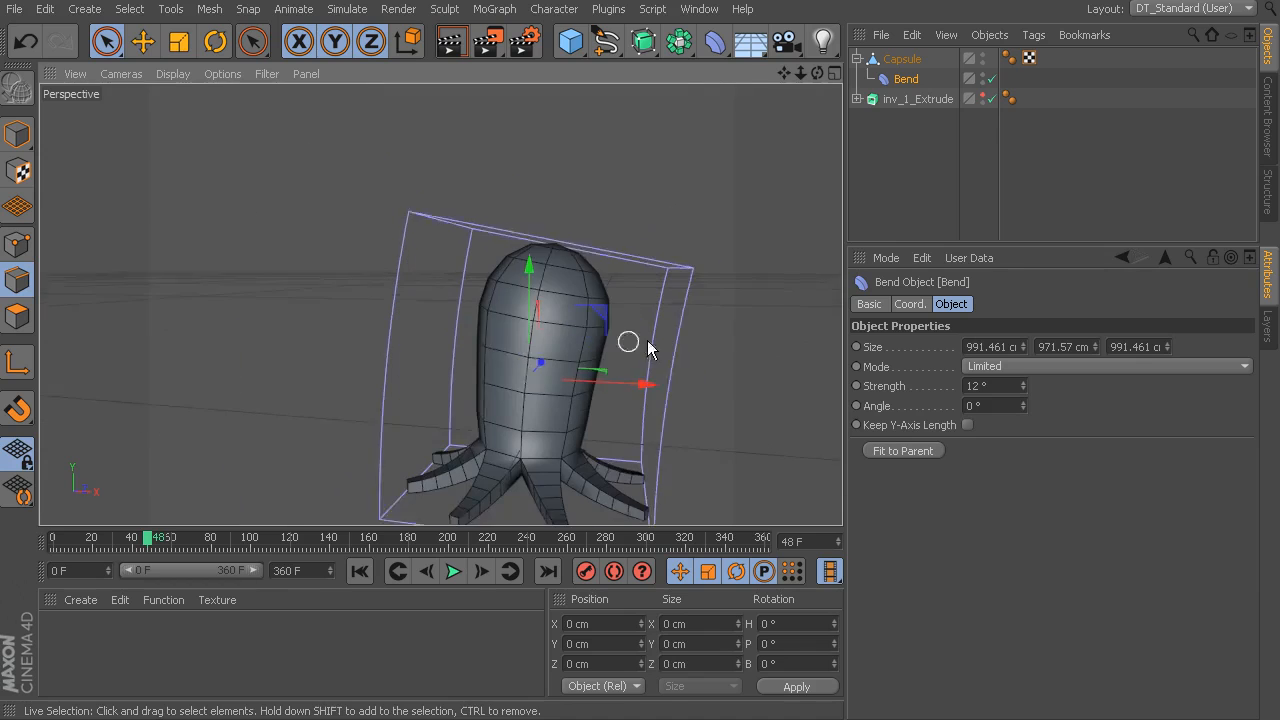
alt+drag(648, 349, 690, 352)
drag(1022, 405, 1022, 385)
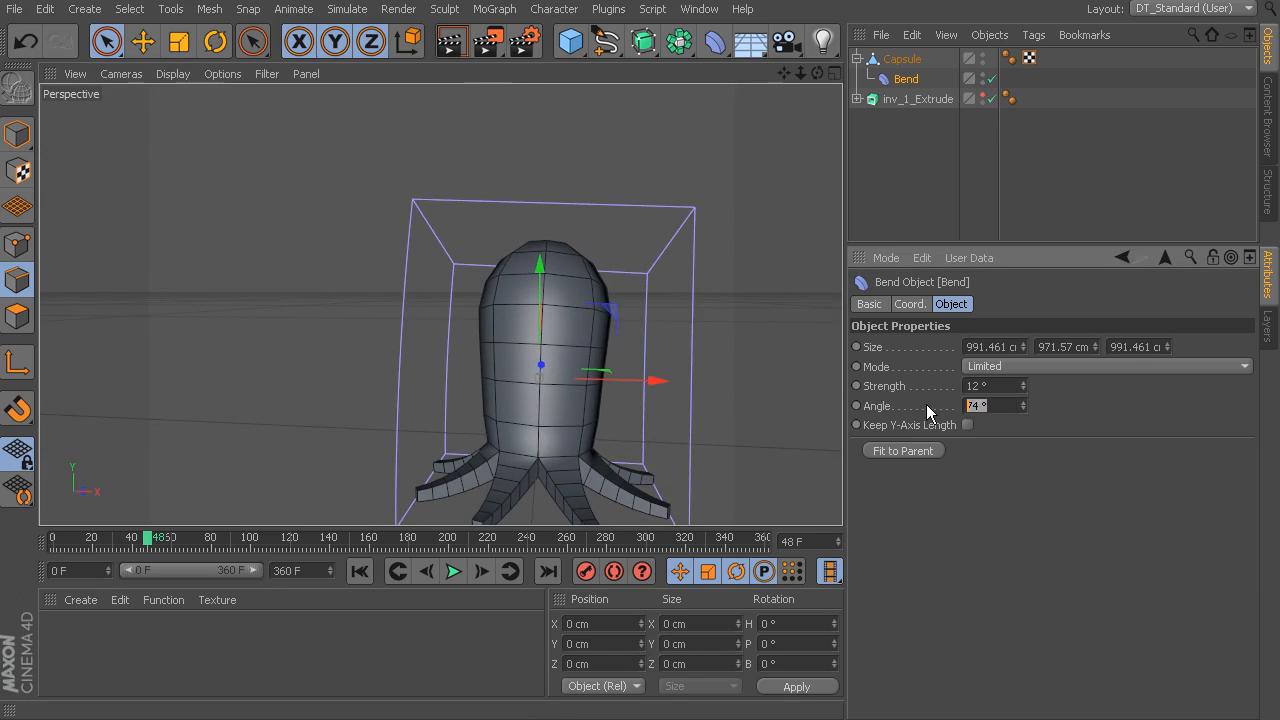
text(0)
key(Return)
alt+drag(579, 270, 649, 337)
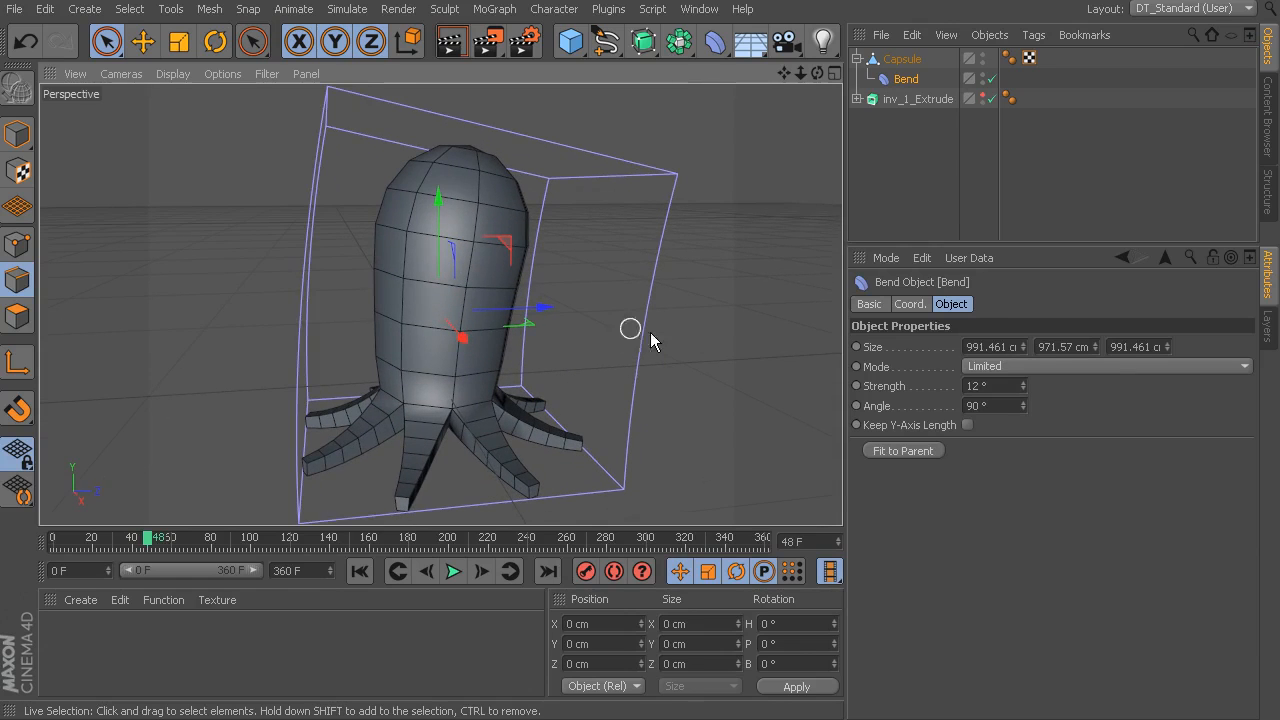
Reduce the Bend deformer's Y size to 839.57 cm and raise the deformer along Y
click(1095, 349)
drag(1095, 349, 1095, 471)
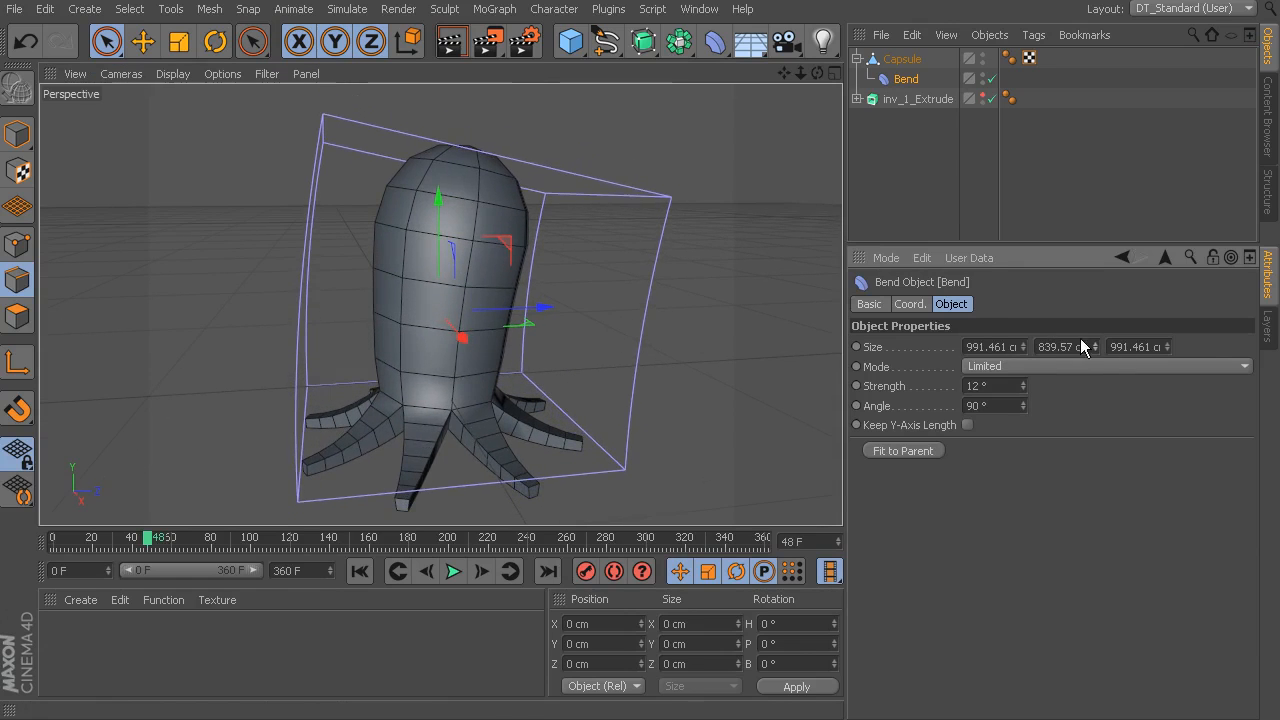
drag(440, 190, 452, 150)
alt+drag(522, 190, 579, 289)
scroll(606, 233, down, 4)
alt+drag(651, 320, 605, 321)
alt+drag(605, 321, 673, 279)
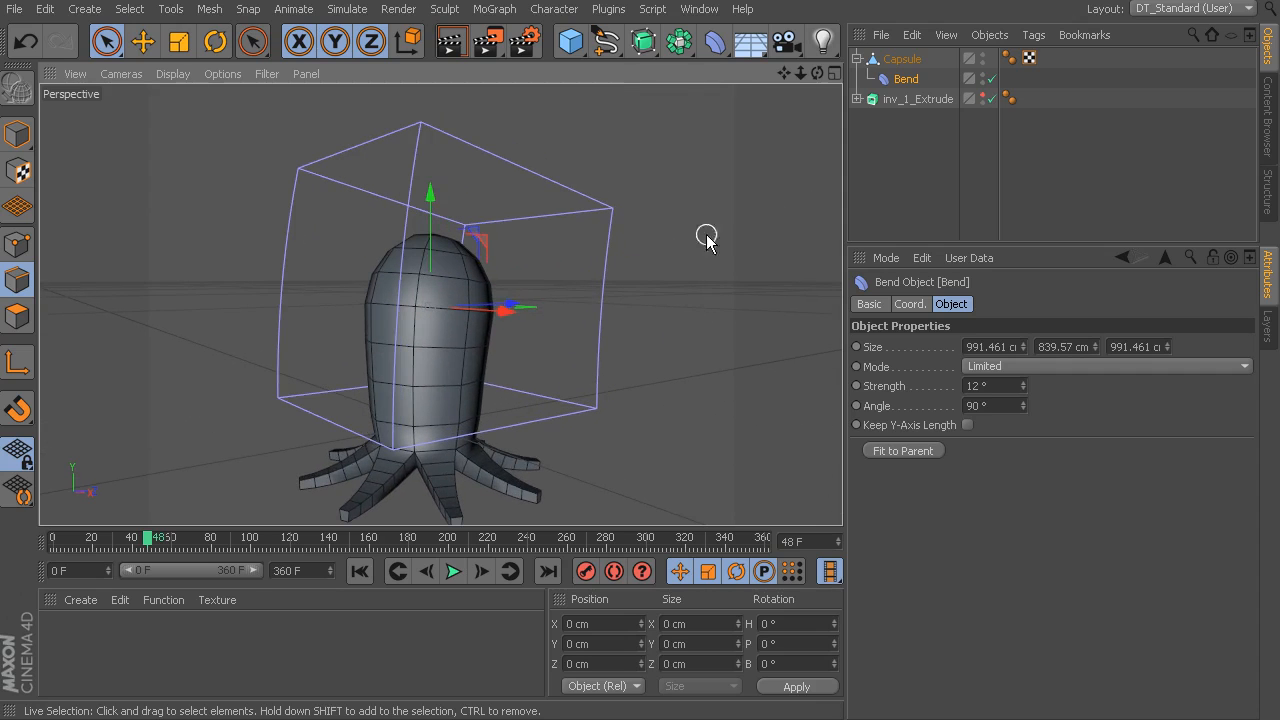
Add an FFD deformer as a child of the Capsule and fit it to the parent
click(903, 60)
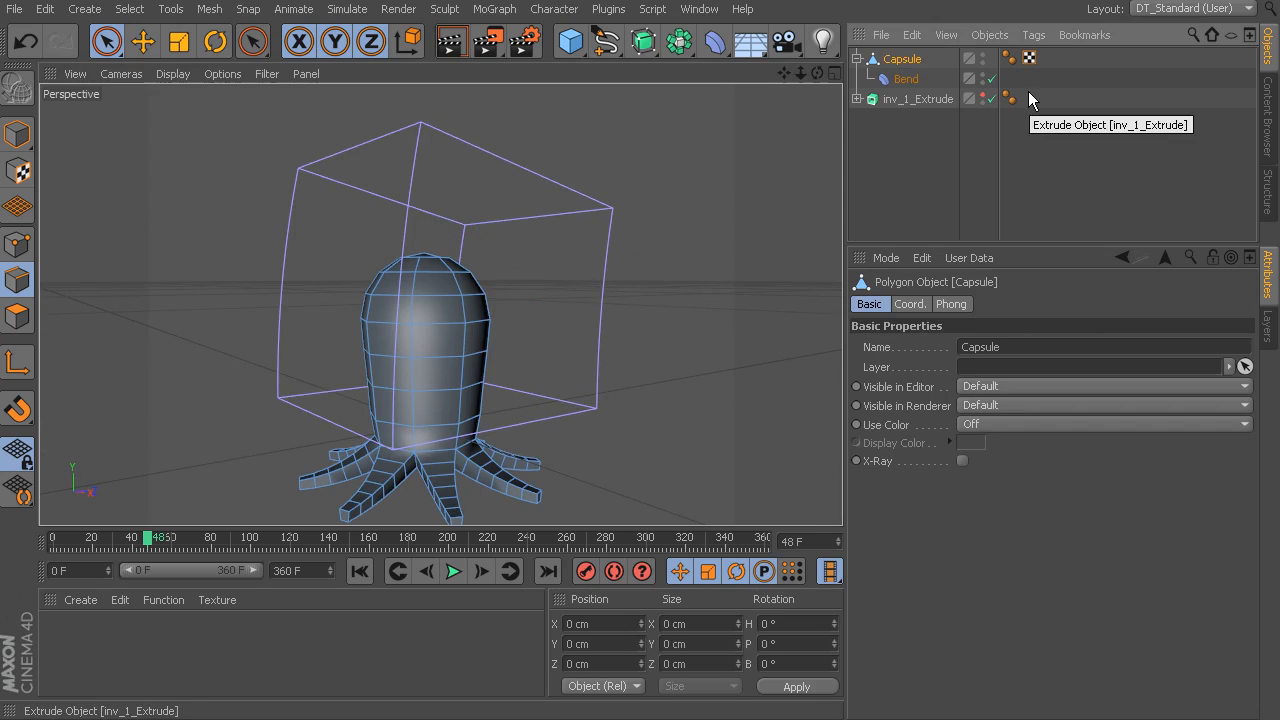
drag(711, 45, 910, 112)
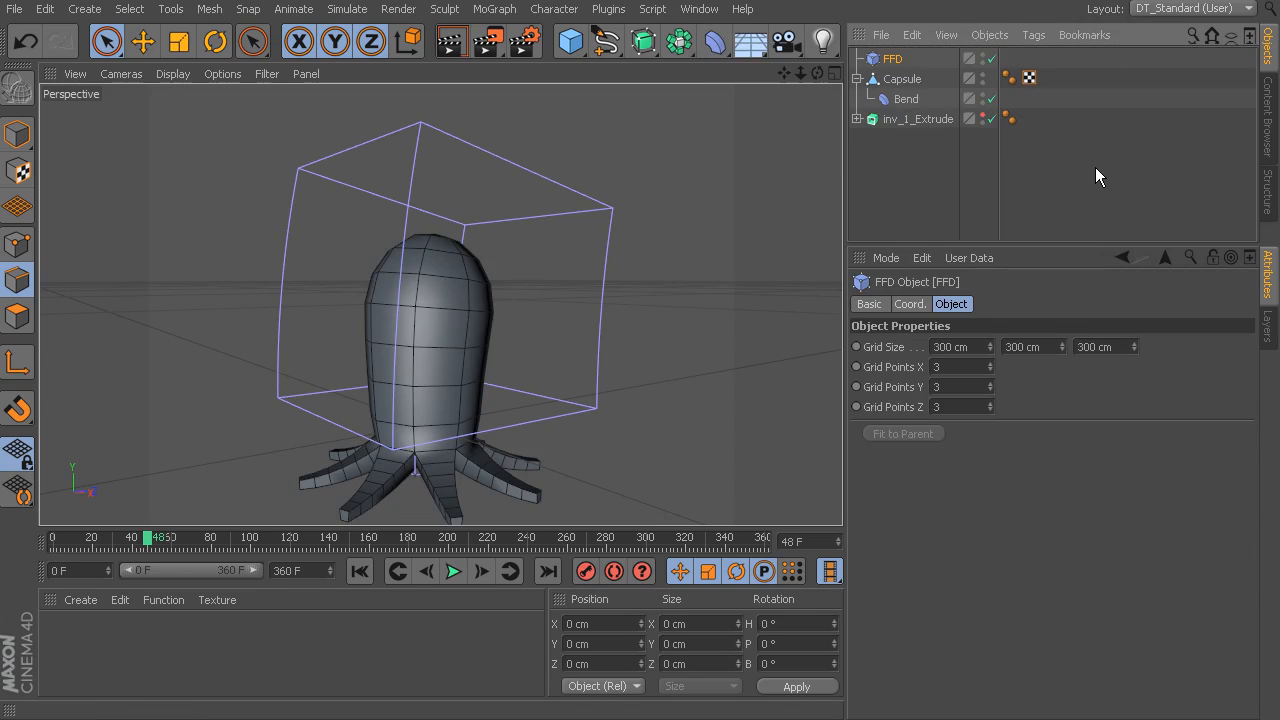
click(908, 78)
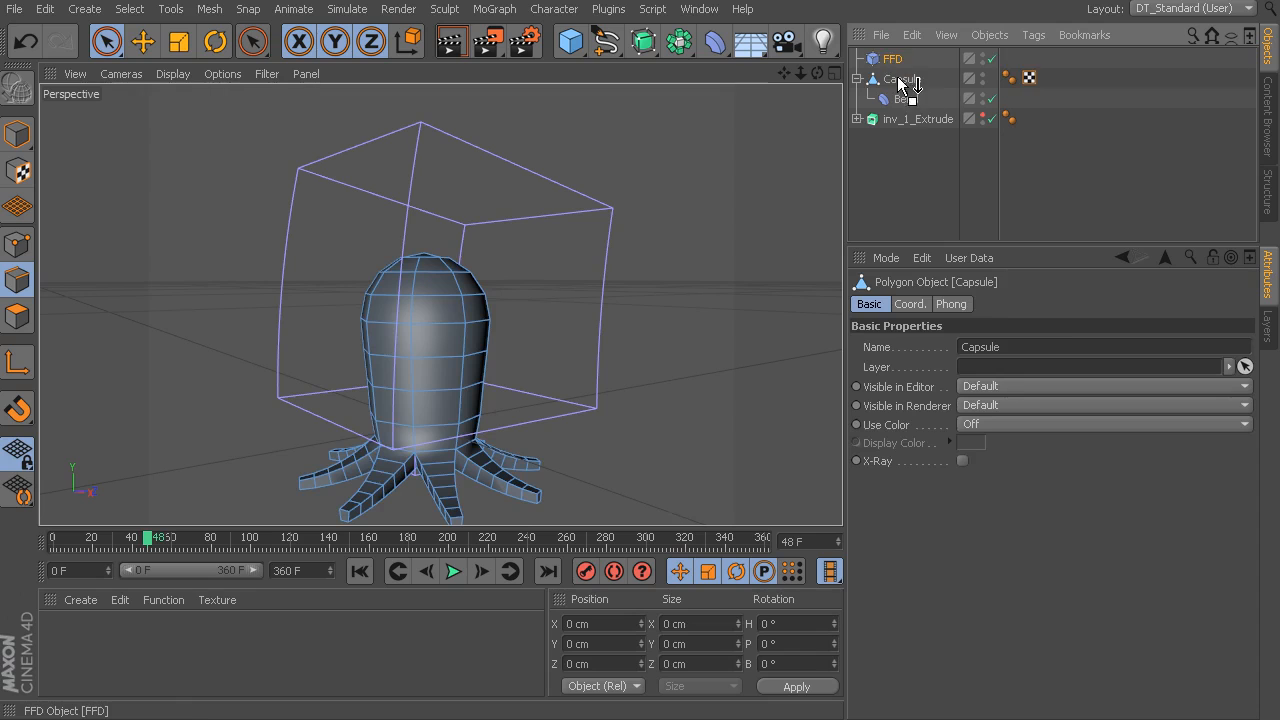
drag(903, 84, 903, 82)
click(910, 60)
click(900, 82)
click(903, 434)
Activate the Rectangle Selection tool and select the FFD deformer under the Capsule
alt+drag(620, 249, 675, 181)
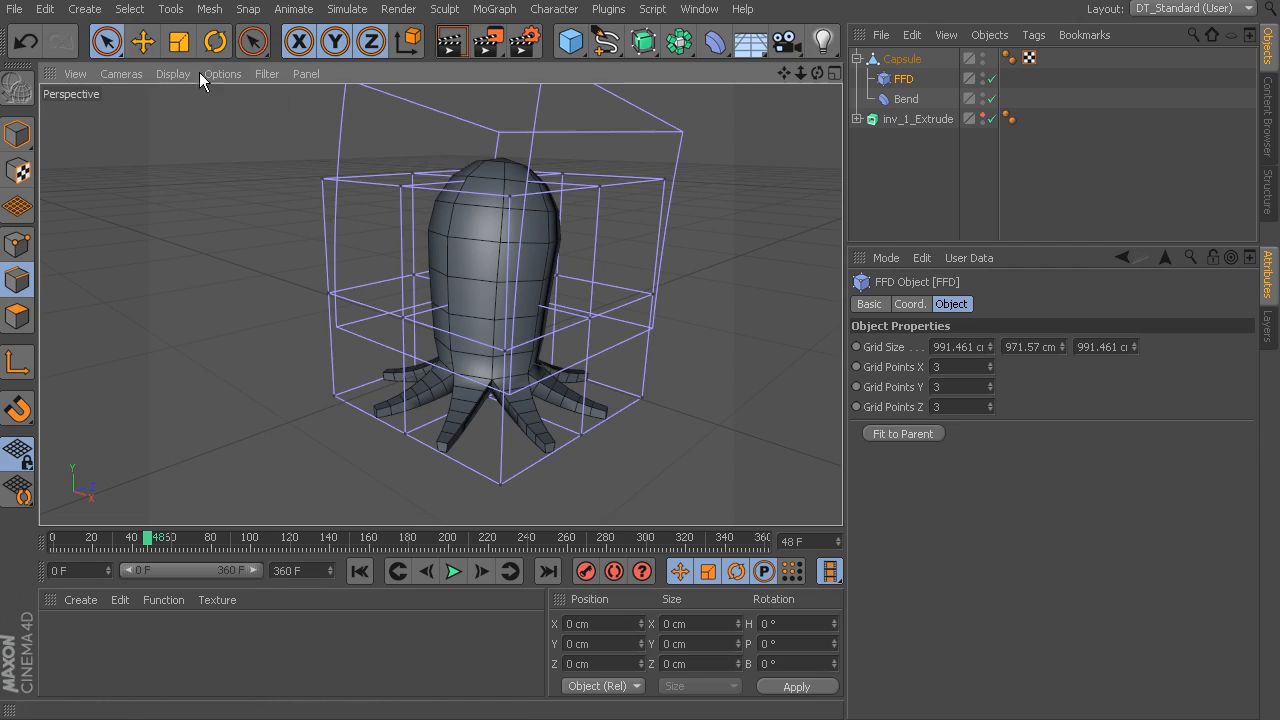
drag(105, 42, 190, 105)
alt+drag(490, 240, 635, 180)
drag(232, 214, 231, 215)
alt+drag(529, 209, 323, 210)
alt+drag(440, 305, 635, 285)
click(903, 80)
Select the top layer of the FFD deformer's lattice points in point mode
alt+middle_drag(727, 139, 733, 205)
alt+right_drag(575, 228, 627, 240)
alt+drag(460, 268, 563, 258)
click(24, 144)
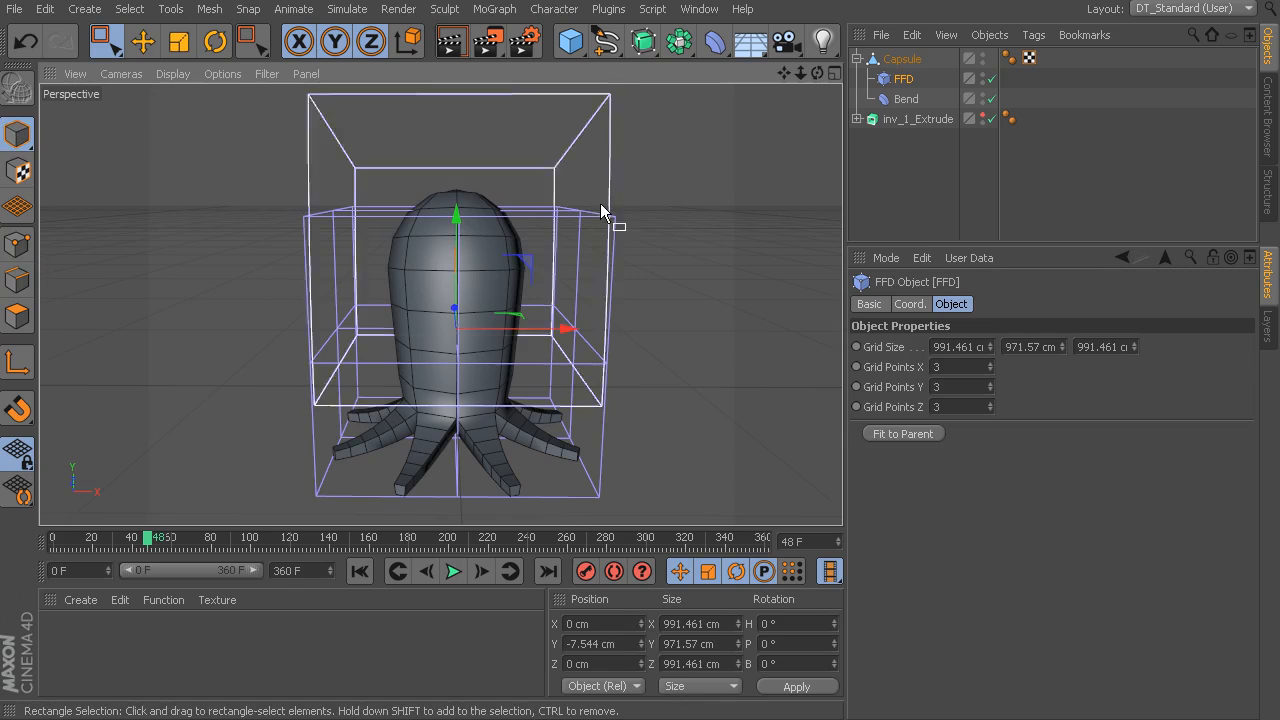
drag(652, 190, 183, 291)
click(10, 247)
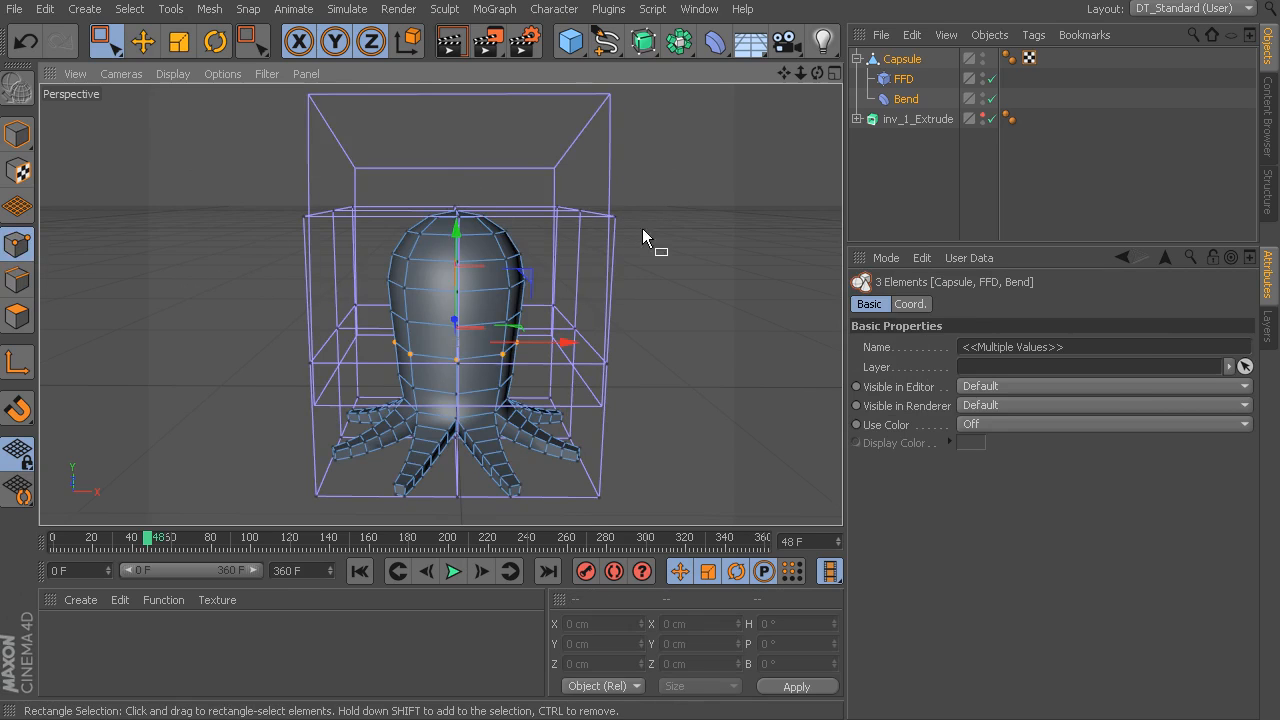
drag(671, 188, 224, 274)
alt+drag(604, 216, 634, 215)
click(903, 78)
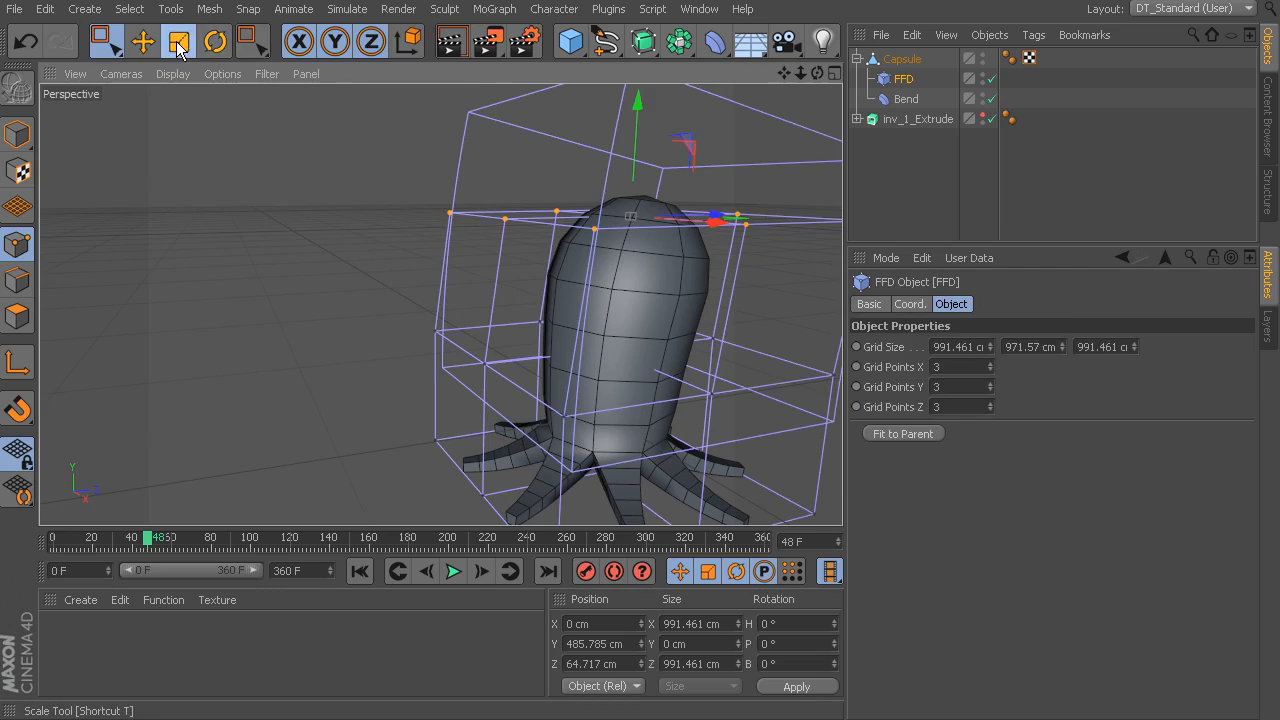
Rotate the selected top FFD lattice points to tilt the upper part of the body
click(177, 43)
click(145, 45)
click(216, 45)
drag(589, 176, 628, 234)
Select side points in the middle row of the FFD lattice and pull them outward
click(105, 41)
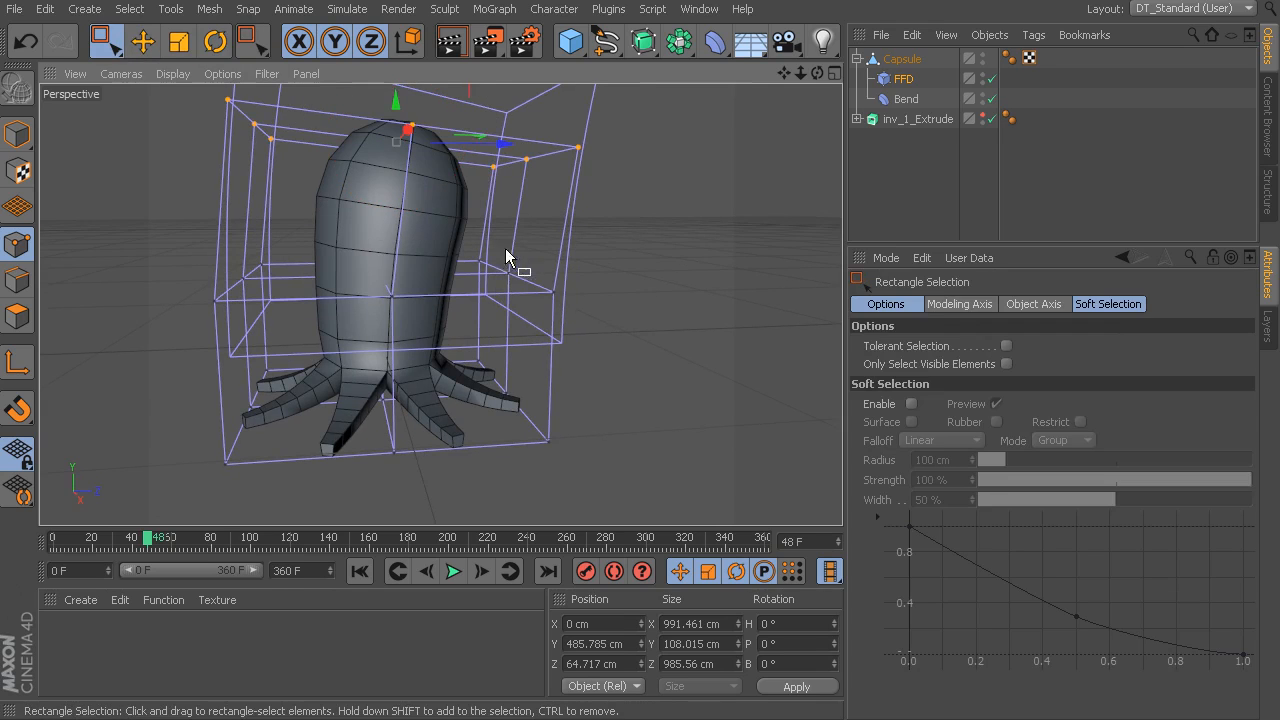
drag(594, 268, 802, 282)
alt+drag(560, 228, 709, 265)
key(ctrl+shift+z)
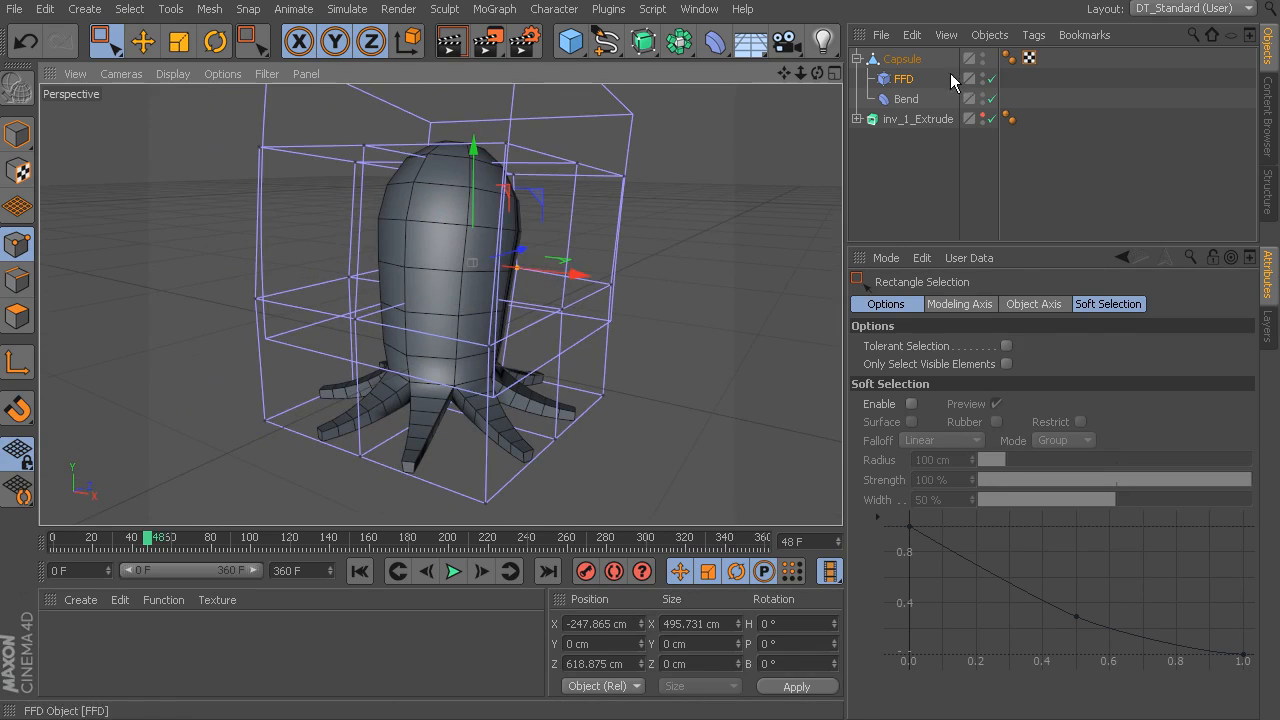
Bake the deformed Capsule into a separate polygon object with Current State to Object in model mode
click(906, 99)
alt+drag(657, 191, 805, 166)
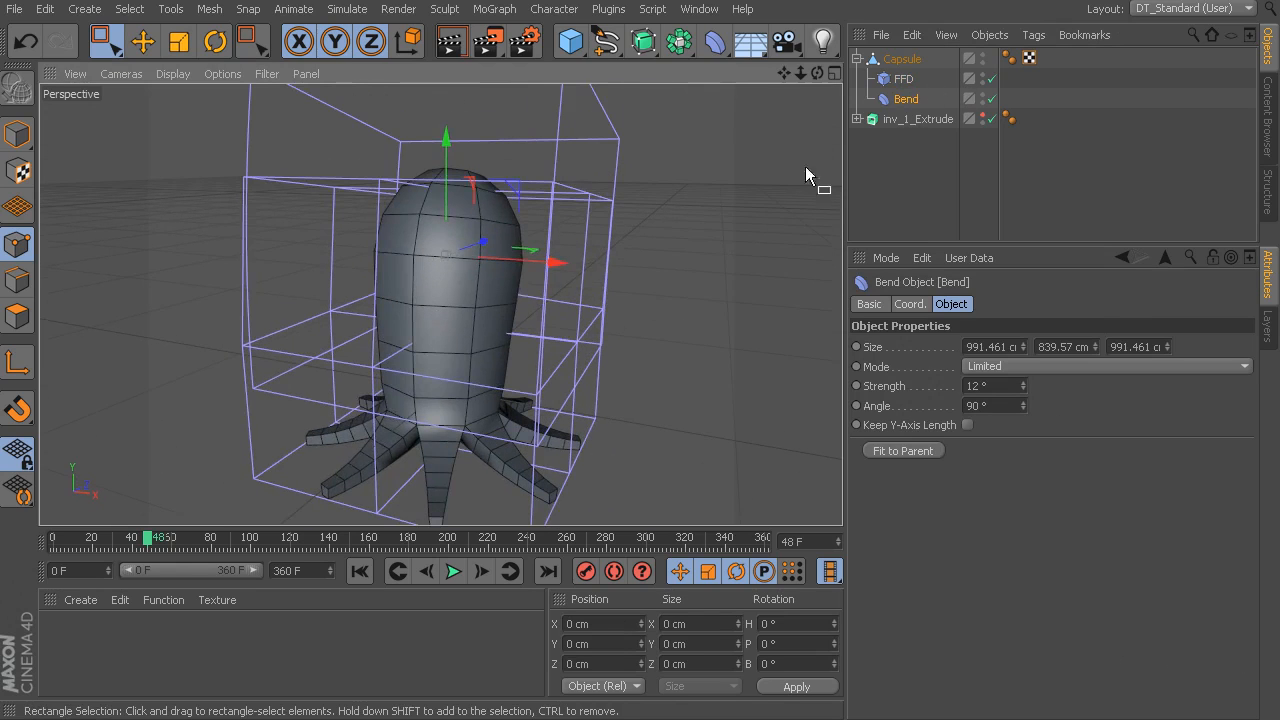
click(930, 62)
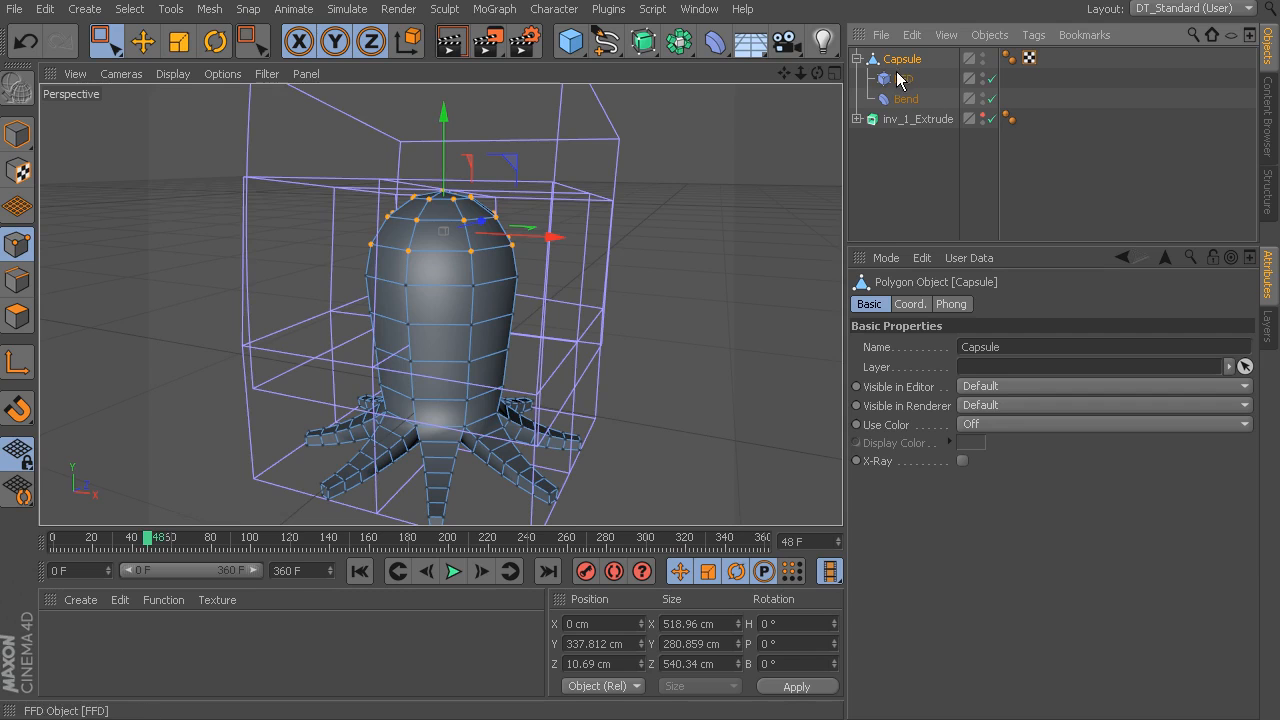
click(17, 135)
alt+drag(662, 231, 760, 215)
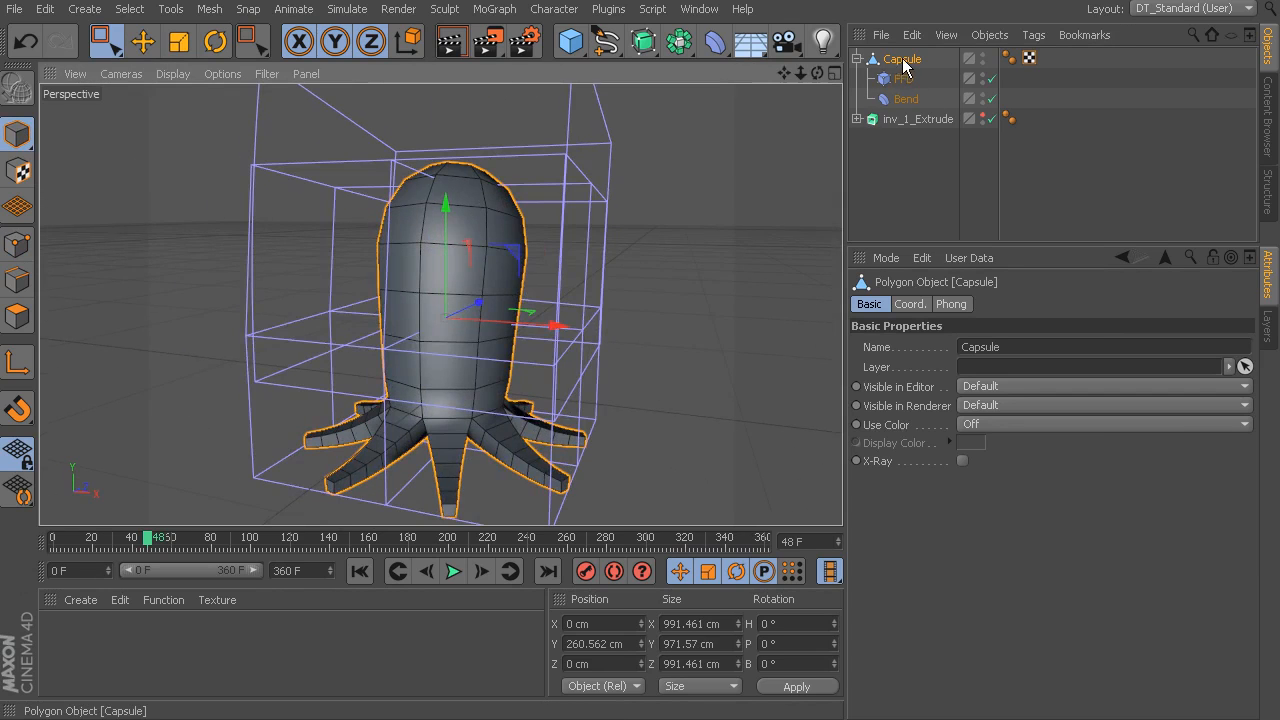
right_click(903, 62)
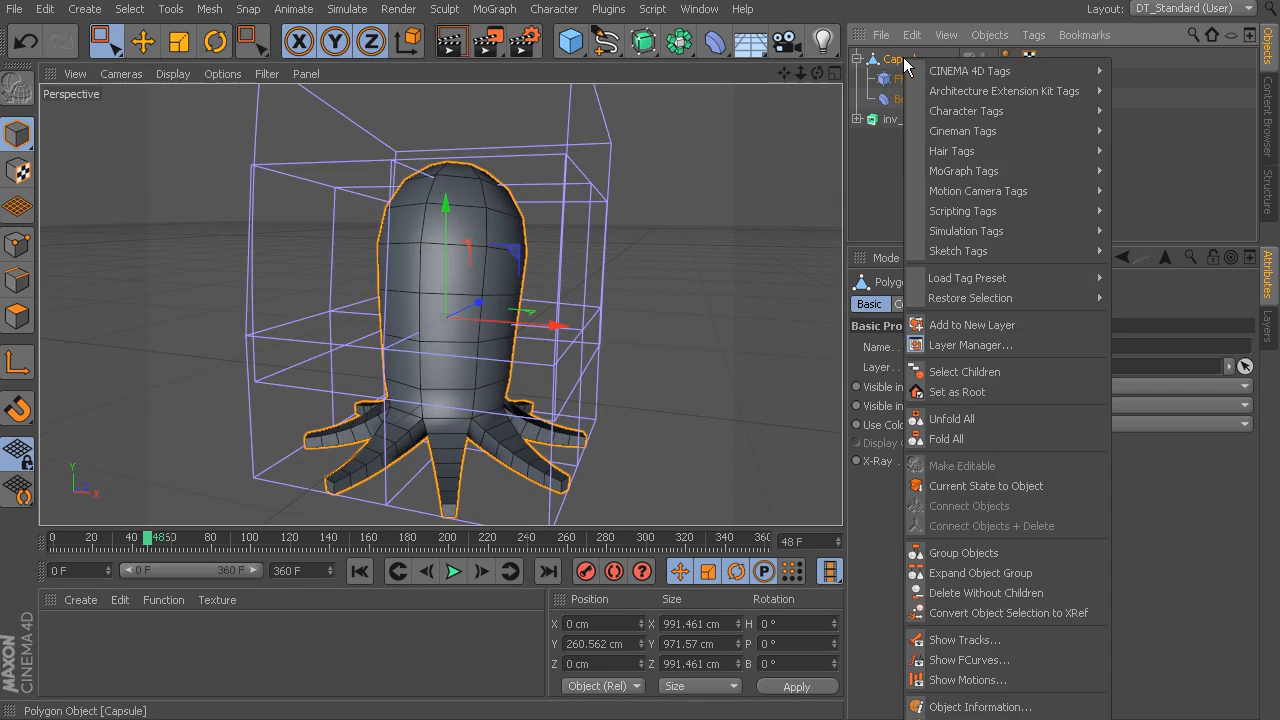
click(980, 486)
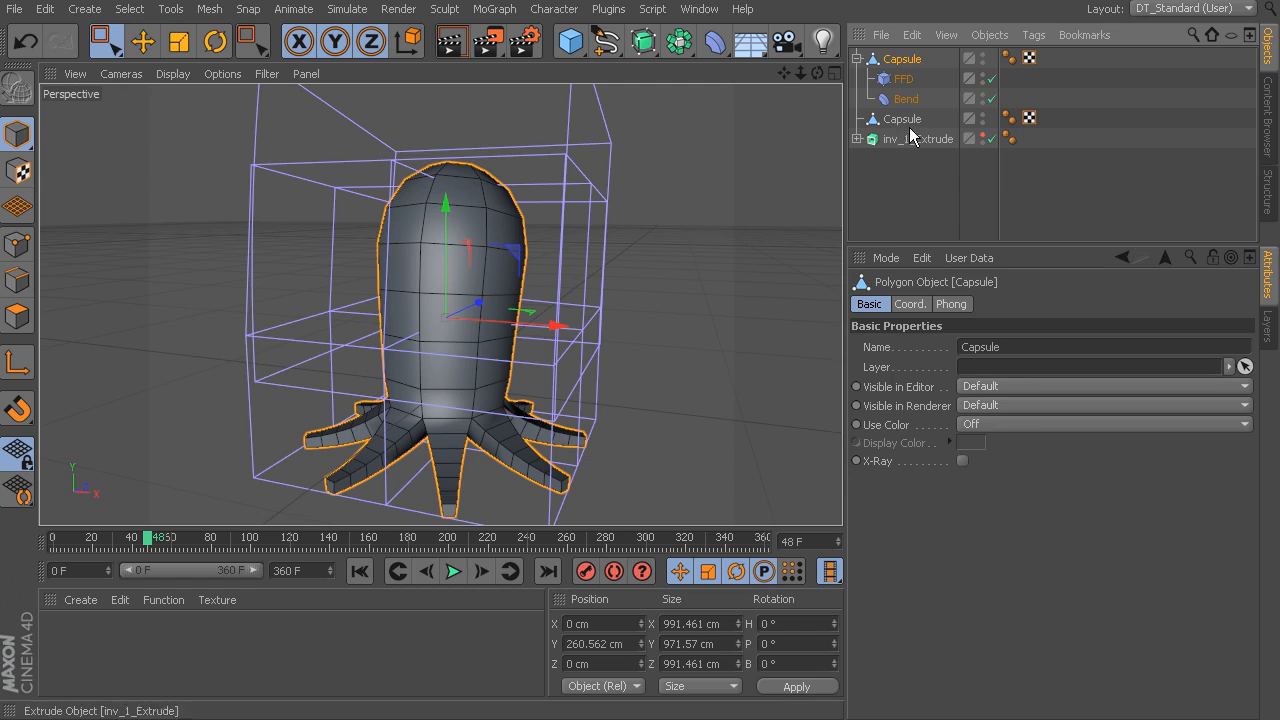
Collapse and hide the original Capsule in the viewport, leaving the baked Capsule selected
click(857, 59)
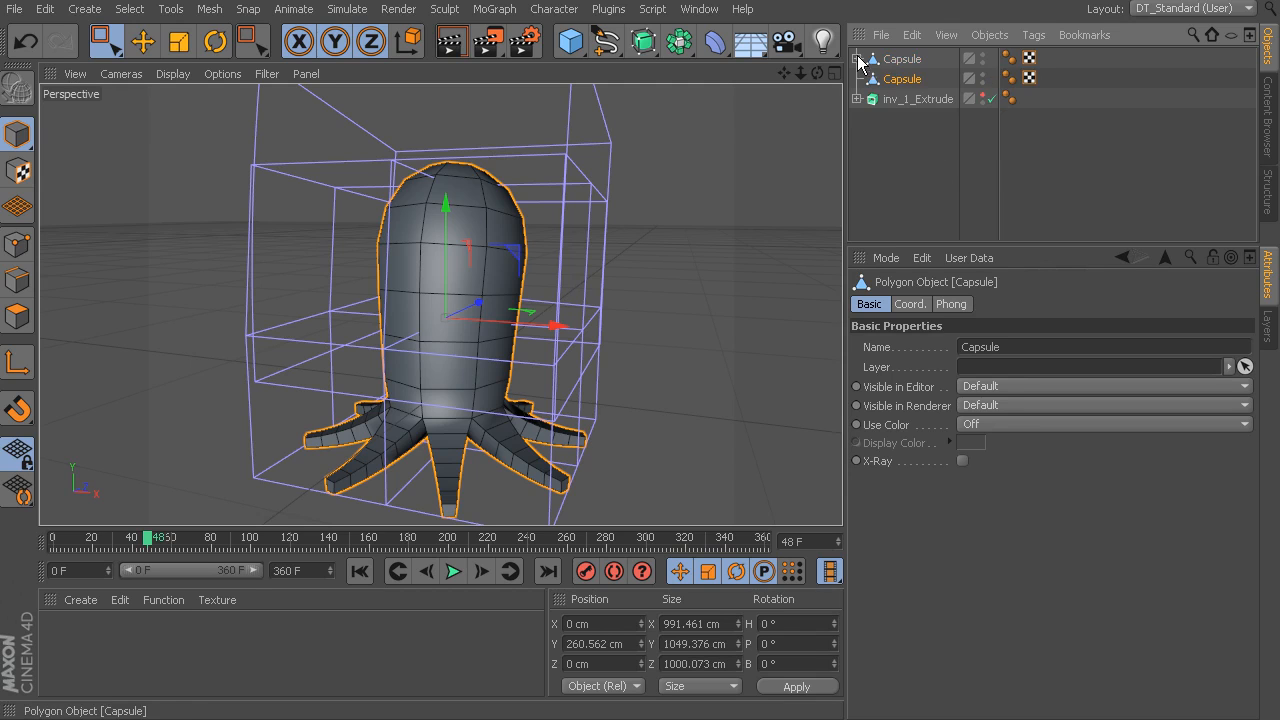
click(983, 57)
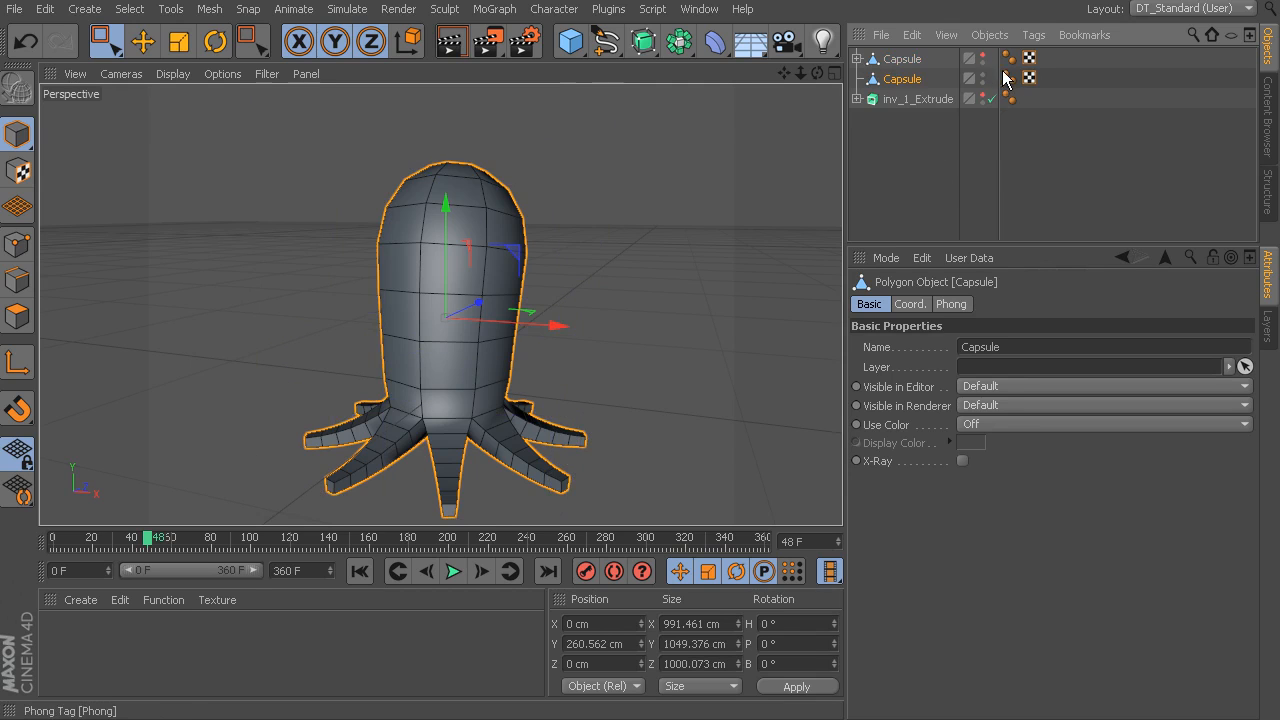
click(645, 217)
click(903, 79)
alt+drag(766, 267, 678, 249)
alt+right_drag(678, 249, 606, 274)
alt+middle_drag(606, 274, 620, 264)
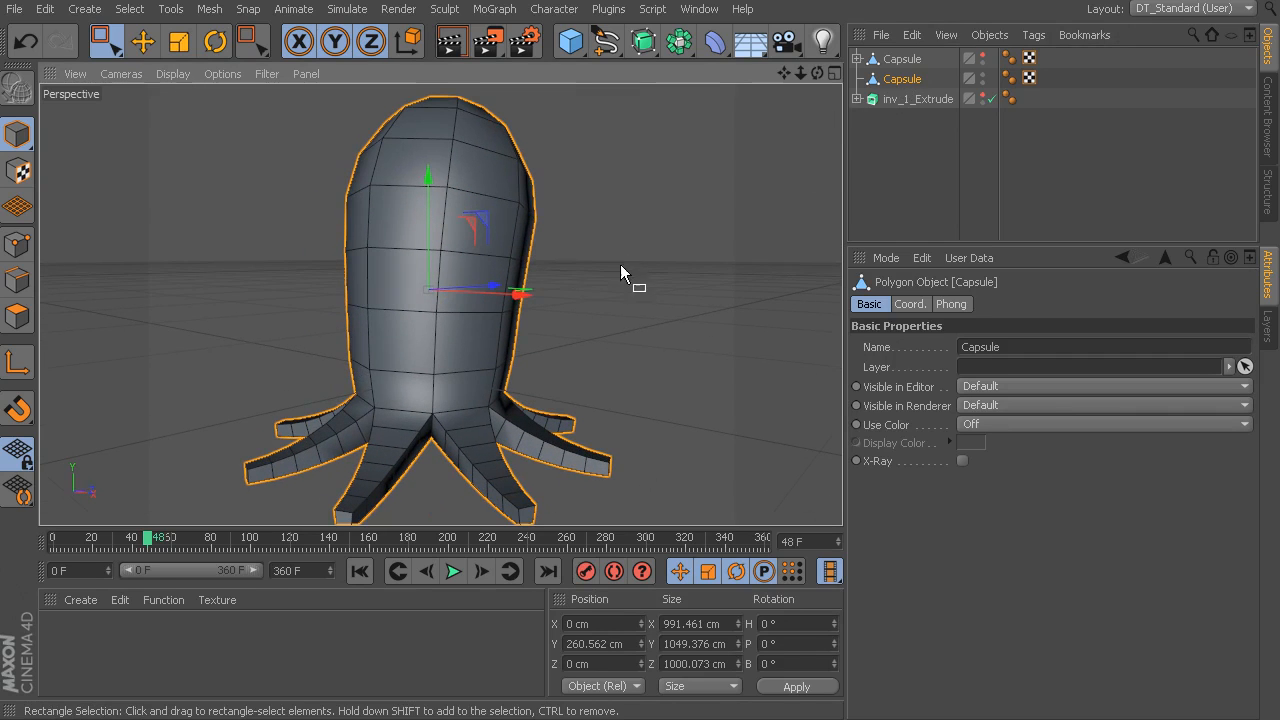
Examine the FFD and Bend deformers nested under the hidden original Capsule, briefly toggling the Capsule's viewport visibility
click(912, 61)
click(856, 59)
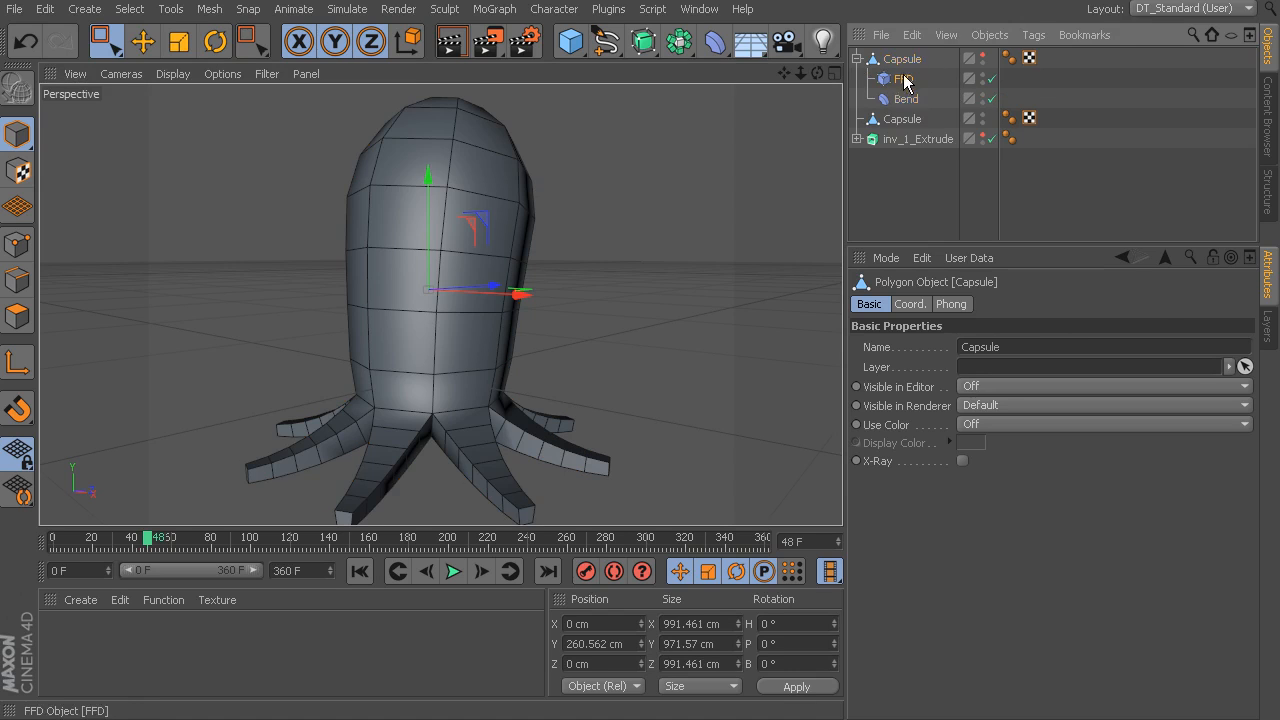
click(904, 80)
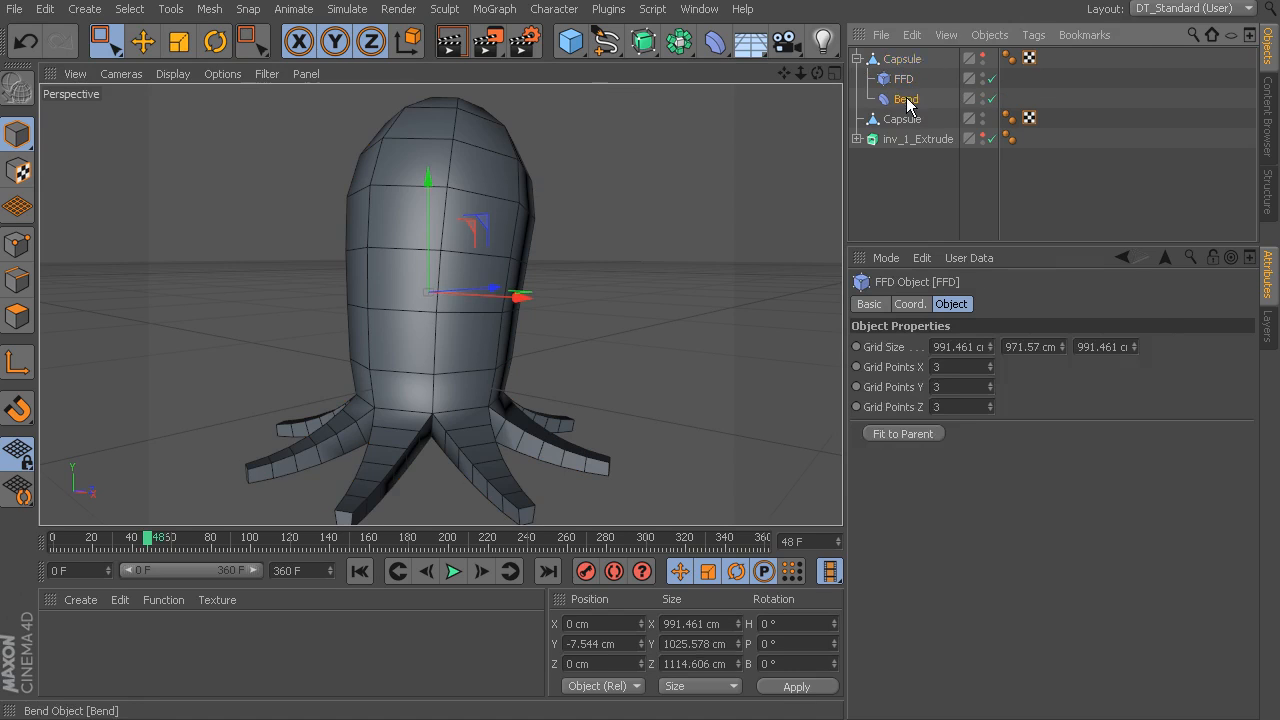
click(984, 58)
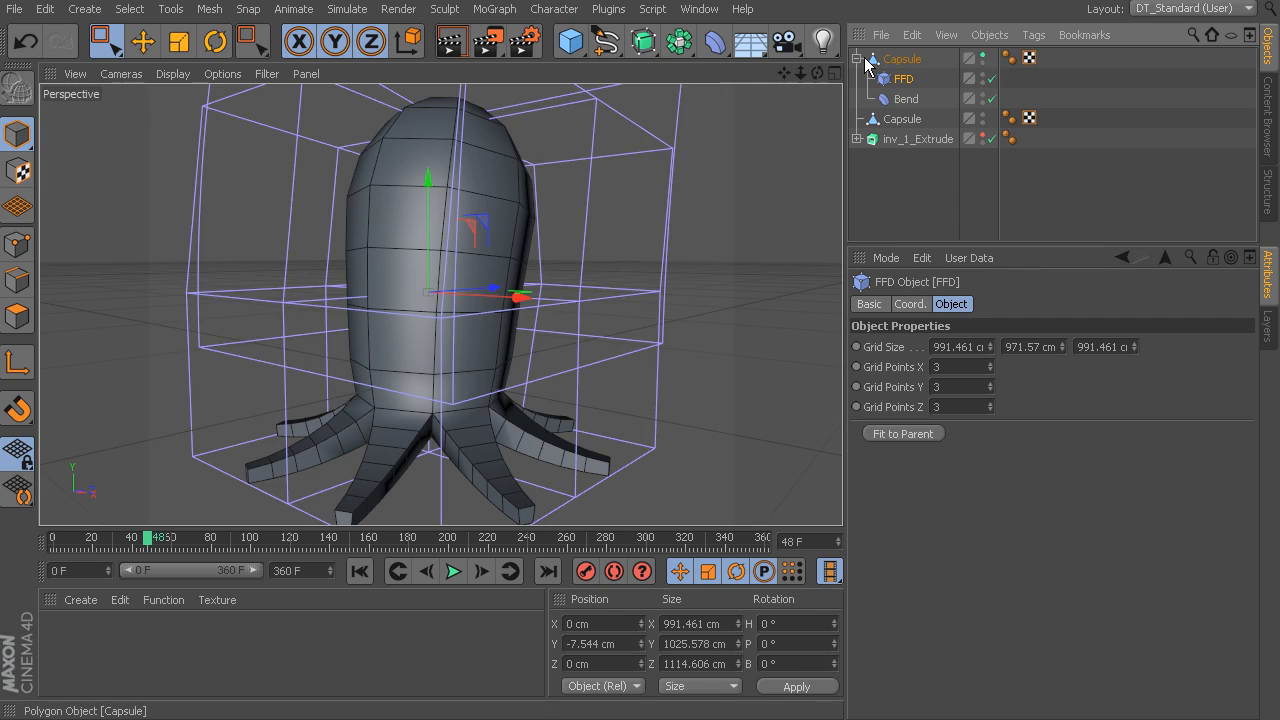
click(984, 58)
click(856, 59)
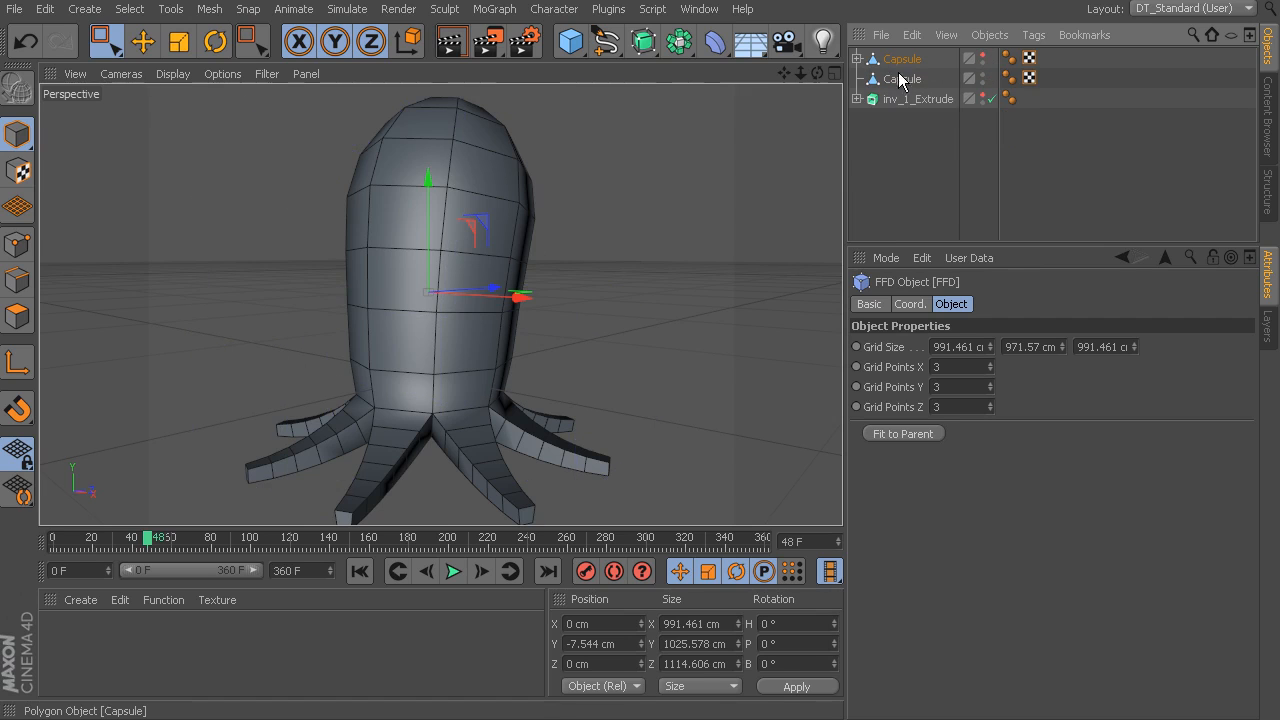
Delete the hidden original Capsule with its deformers and select the baked Capsule
click(901, 79)
alt+drag(613, 308, 645, 323)
scroll(655, 328, up, 5)
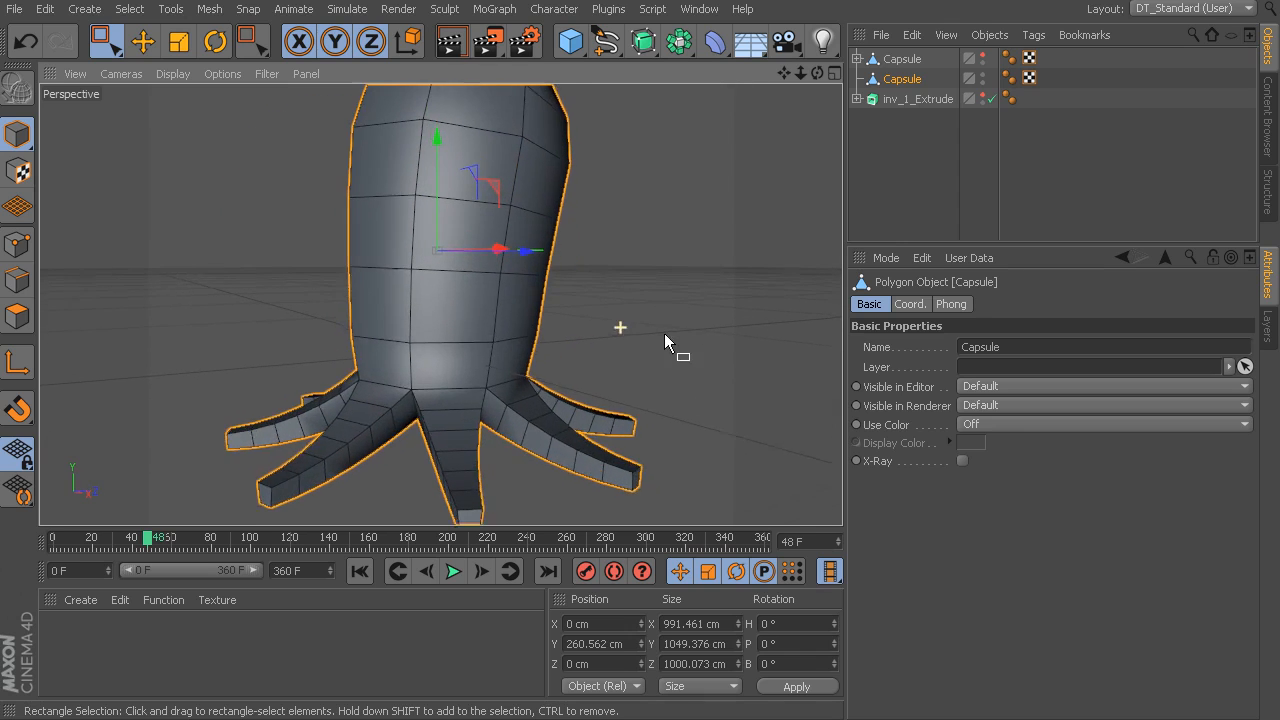
click(906, 64)
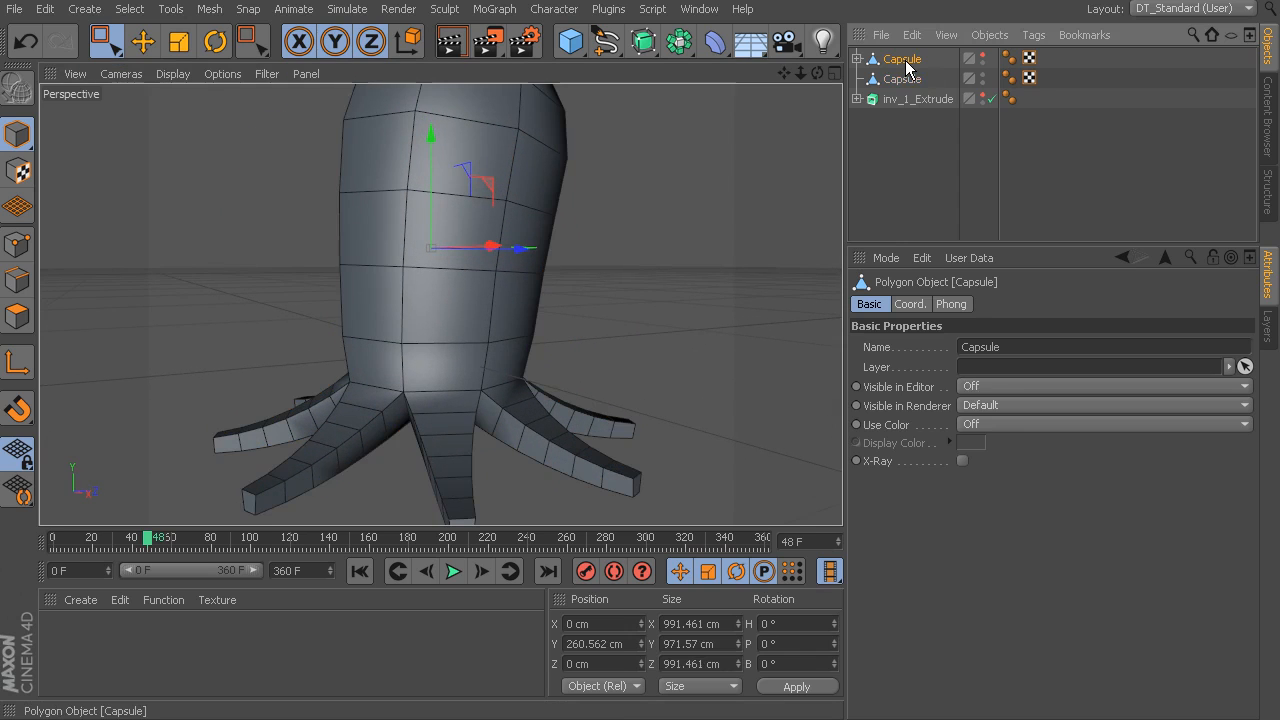
key(Delete)
click(903, 61)
alt+middle_drag(620, 256, 676, 242)
alt+drag(218, 88, 520, 250)
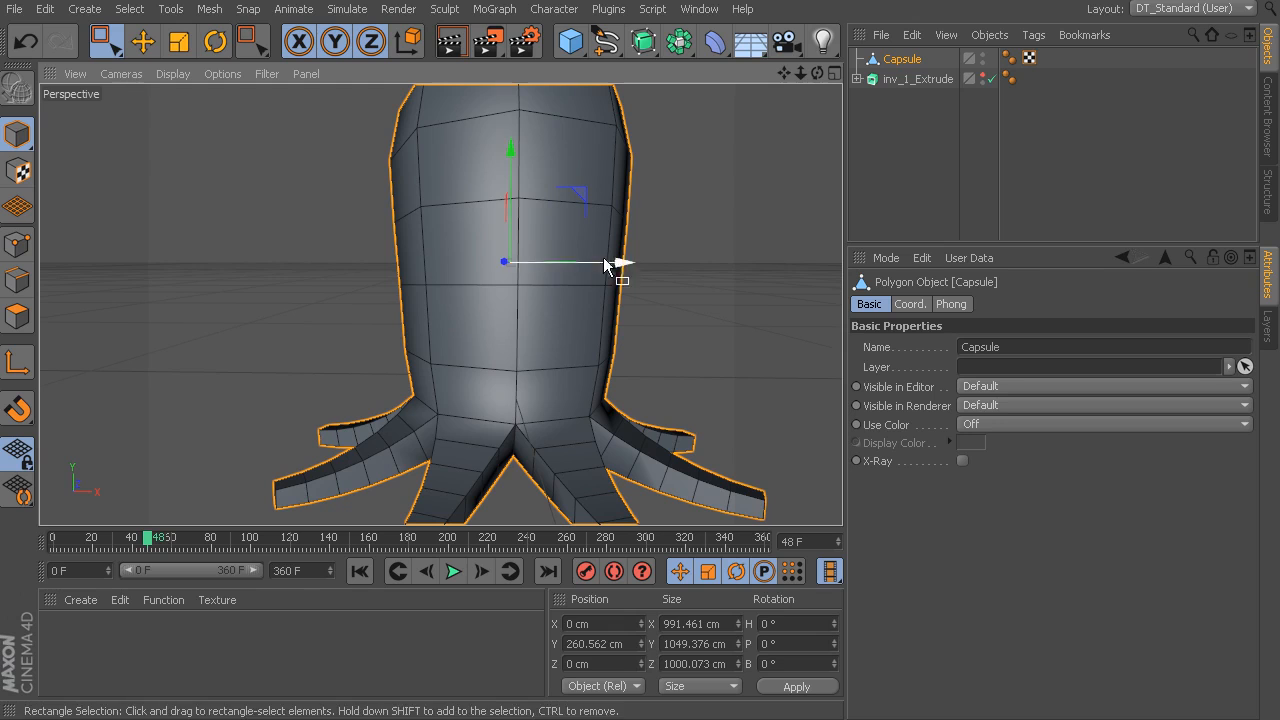
Select the block of four polygons in the middle of the body's front in polygon mode with Live Selection
click(19, 318)
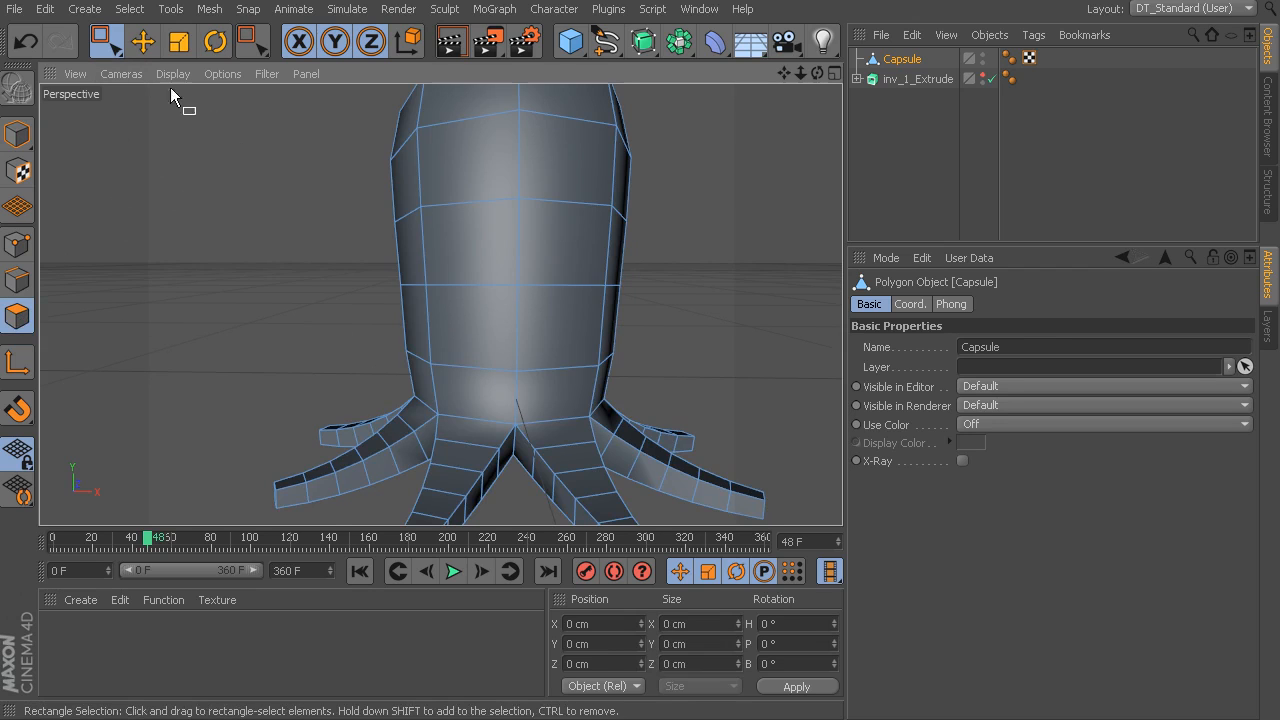
click(107, 41)
click(180, 63)
click(508, 262)
mouse_move(508, 262)
mouse_down()
mouse_move(529, 263)
mouse_move(503, 306)
mouse_move(686, 291)
mouse_move(504, 290)
mouse_move(592, 287)
mouse_move(436, 275)
mouse_move(598, 290)
mouse_move(551, 305)
mouse_up()
alt+right_drag(549, 297, 624, 303)
Inset the selected front polygons with Extrude Inner and delete the inner faces to open an eye hole
right_click(678, 128)
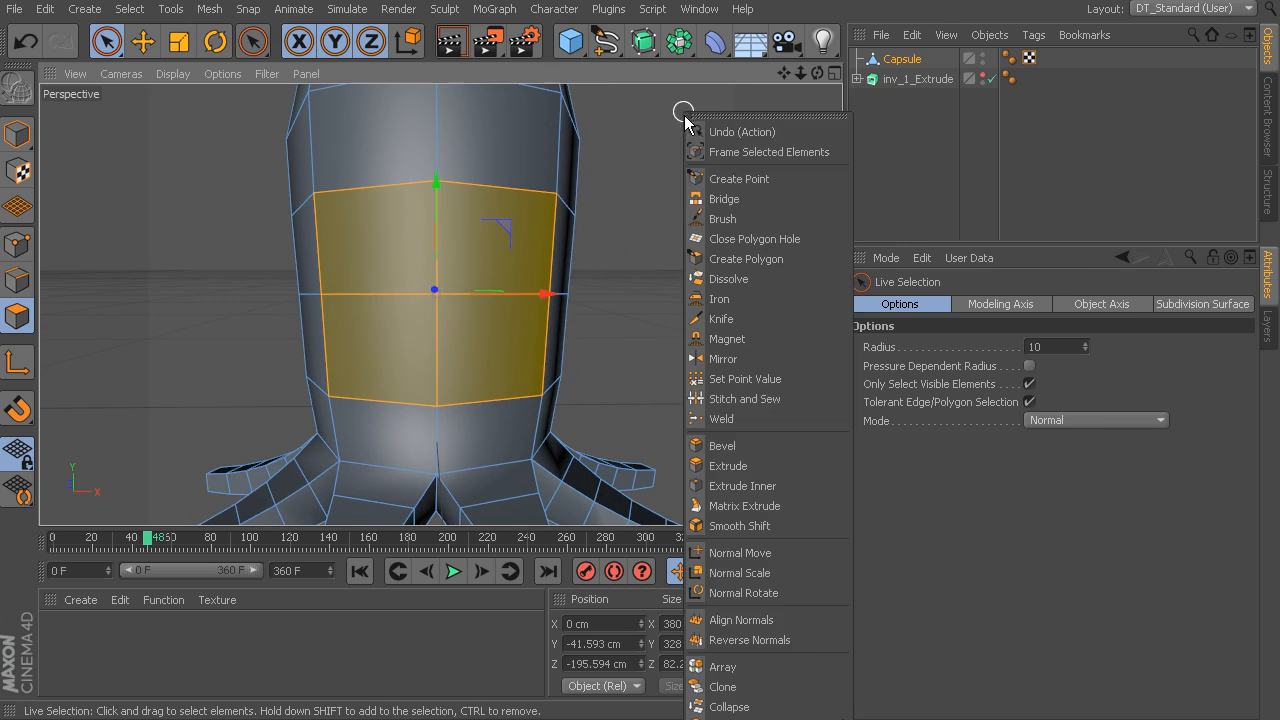
click(756, 485)
drag(692, 276, 765, 277)
alt+drag(689, 297, 643, 300)
alt+drag(684, 296, 710, 286)
key(Delete)
Lower the upper corner points of the eye hole and of its surrounding ring in point mode
alt+middle_drag(536, 309, 584, 303)
alt+right_drag(614, 308, 664, 322)
mouse_move(664, 322)
alt+mouse_down()
mouse_move(623, 286)
mouse_move(443, 303)
mouse_move(666, 334)
alt+mouse_up()
click(112, 44)
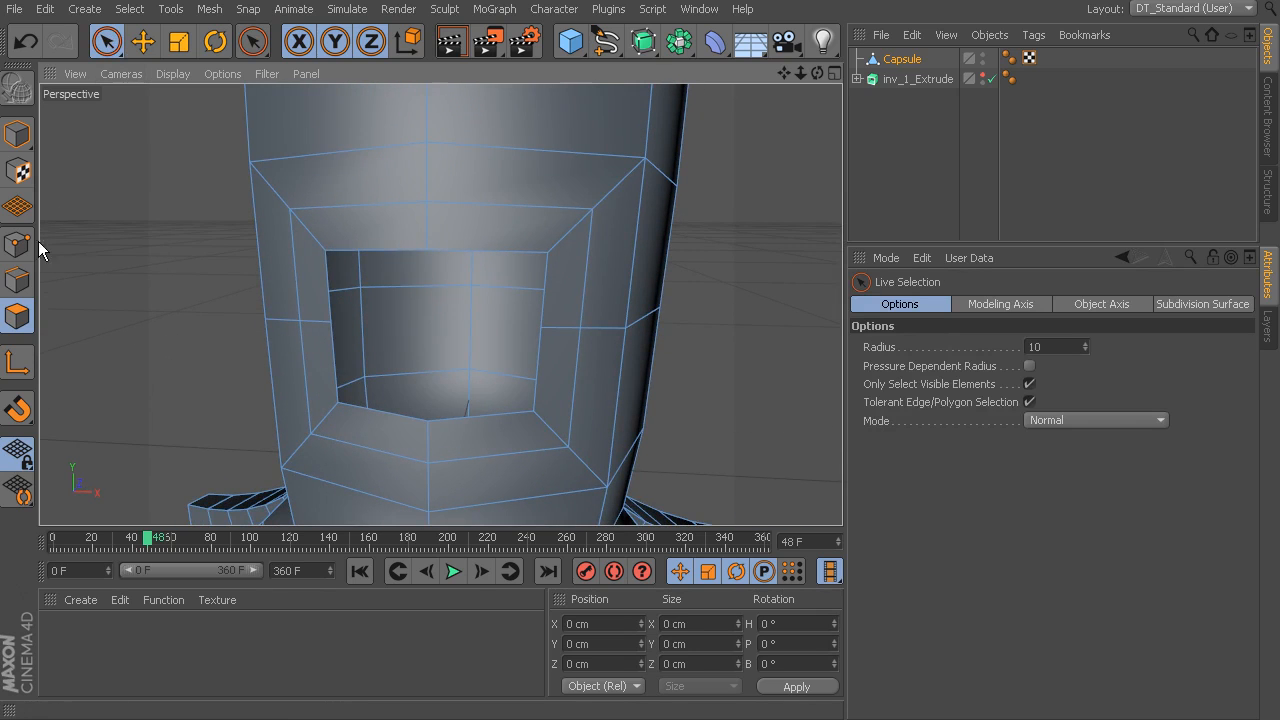
click(17, 244)
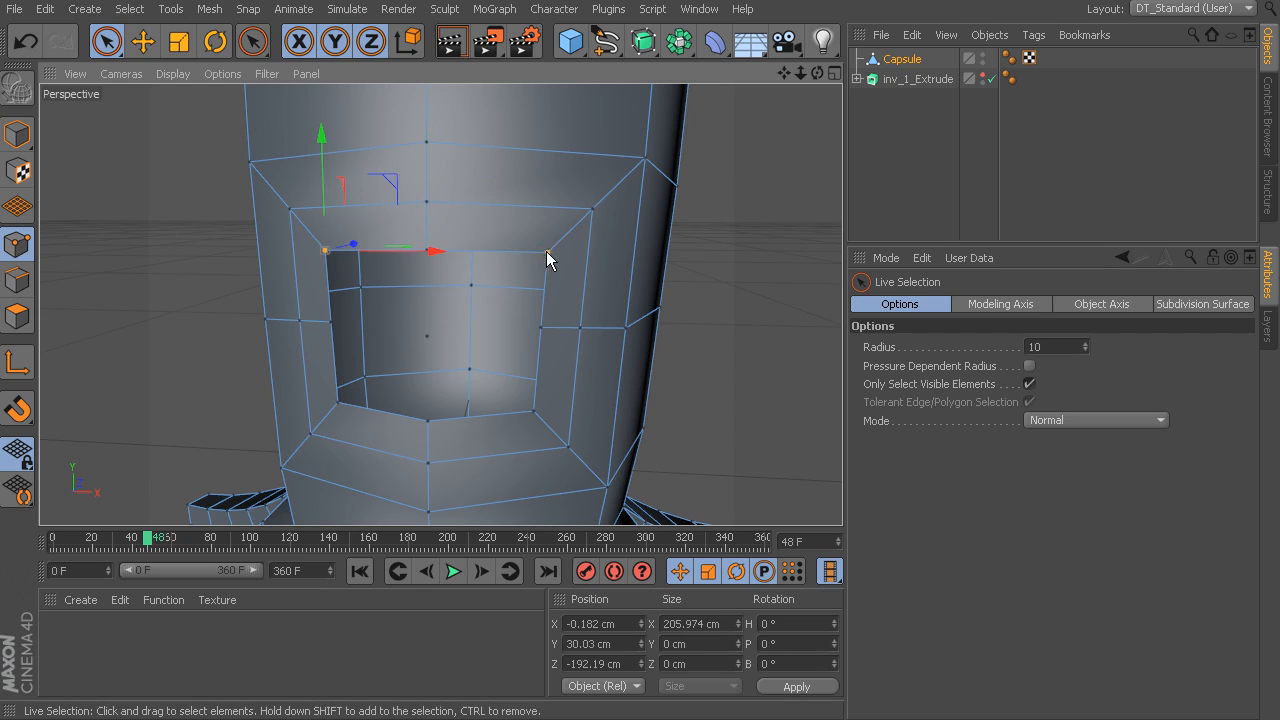
drag(439, 148, 442, 166)
click(290, 209)
drag(440, 120, 430, 146)
Lower the middle side points of the eye hole and of its surrounding ring
click(541, 328)
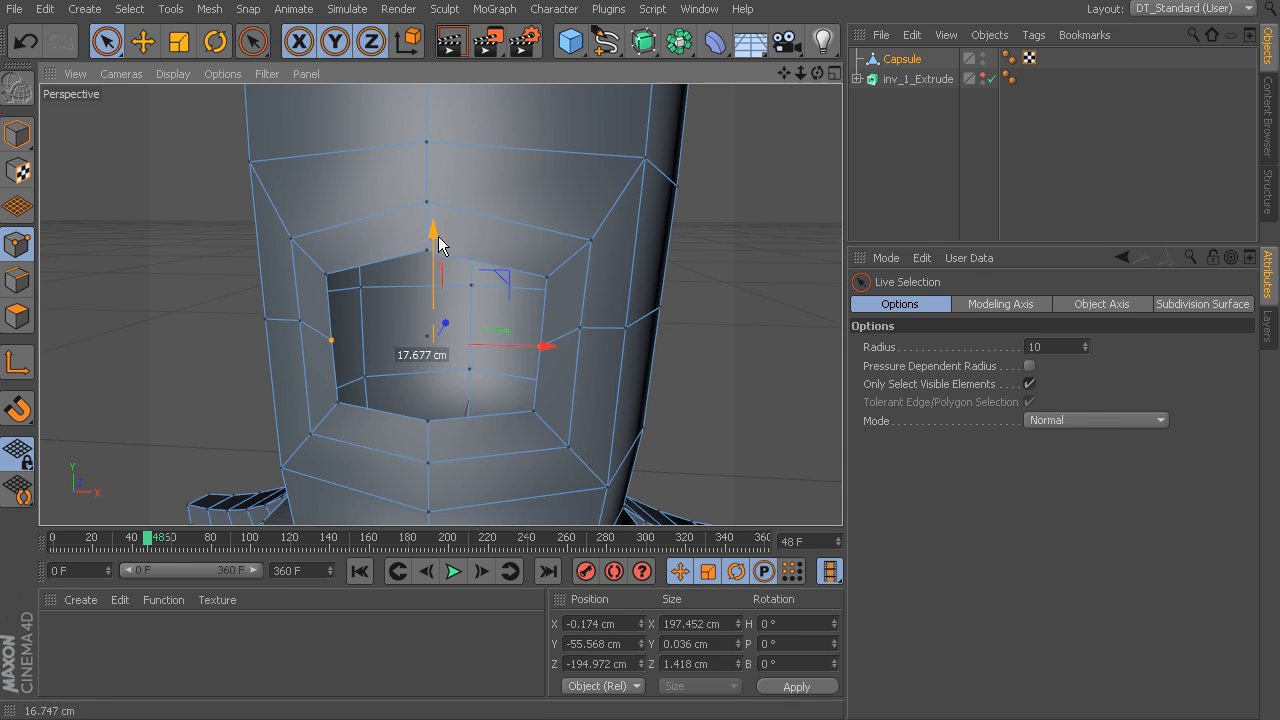
drag(438, 236, 438, 236)
click(580, 330)
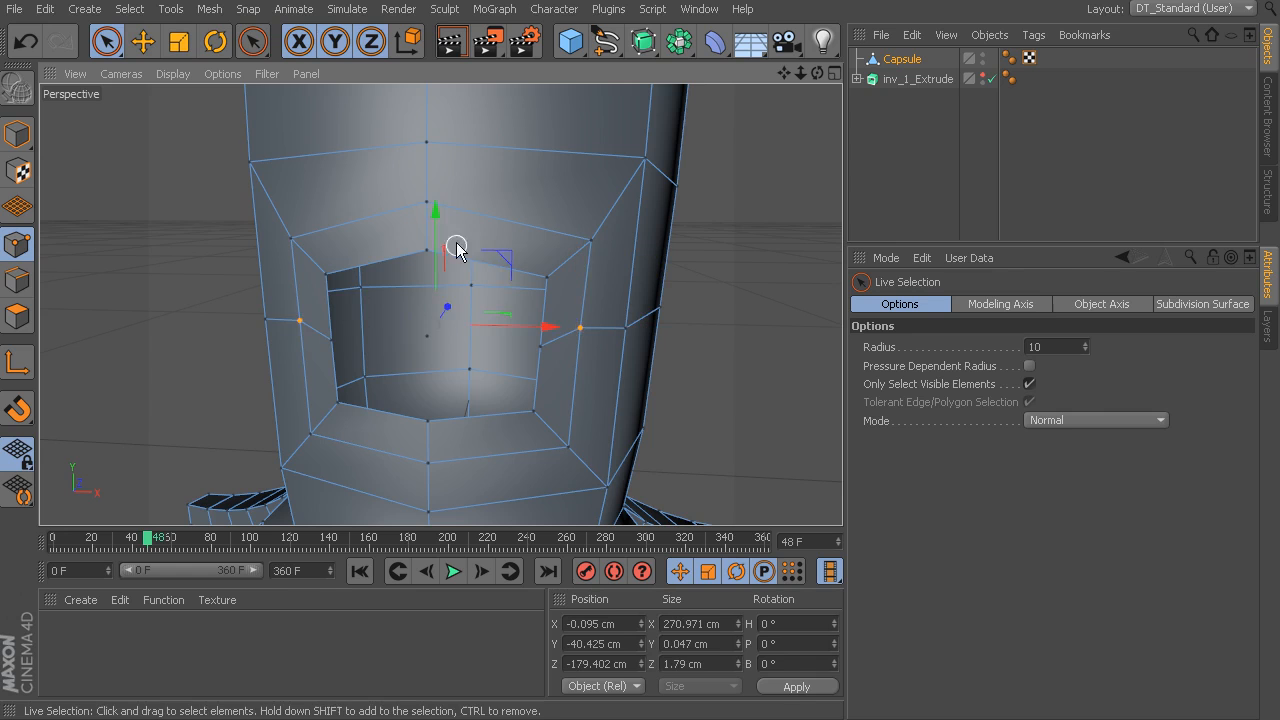
drag(434, 238, 434, 240)
Select the border edges of the eye hole in edge mode, removing stray edges behind it from the selection
alt+middle_drag(574, 424, 591, 374)
alt+drag(592, 373, 445, 358)
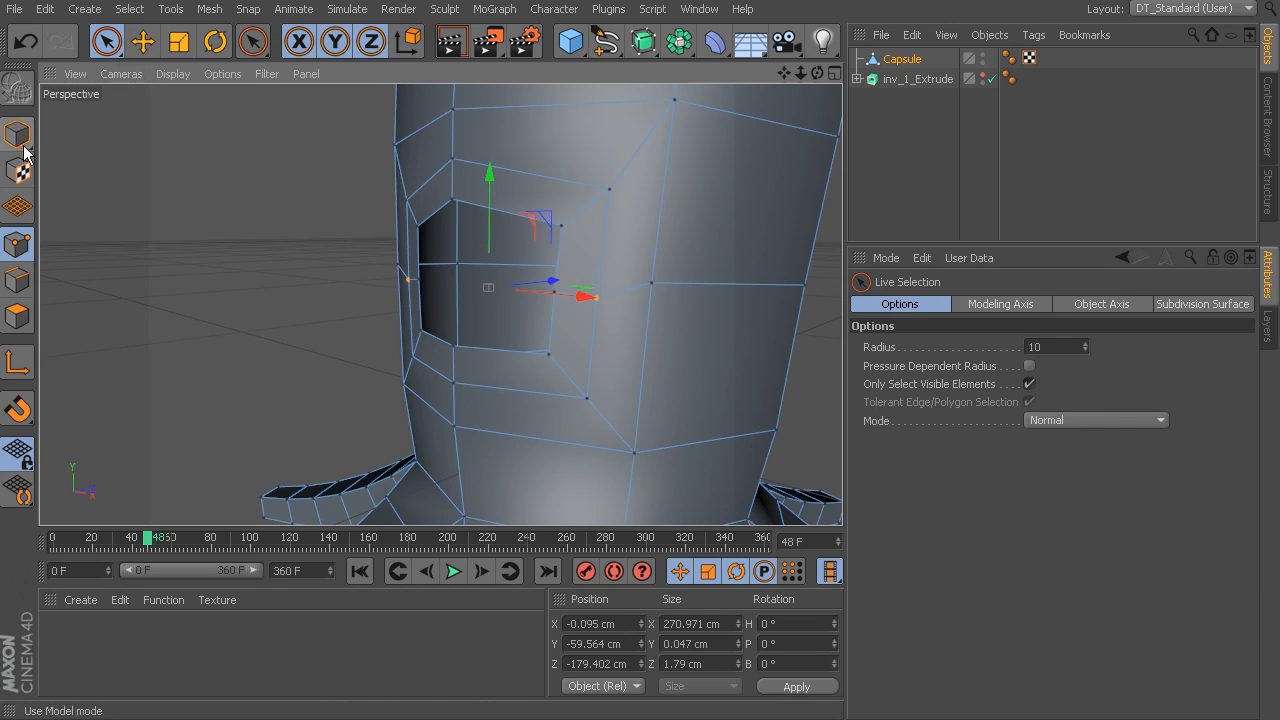
click(20, 282)
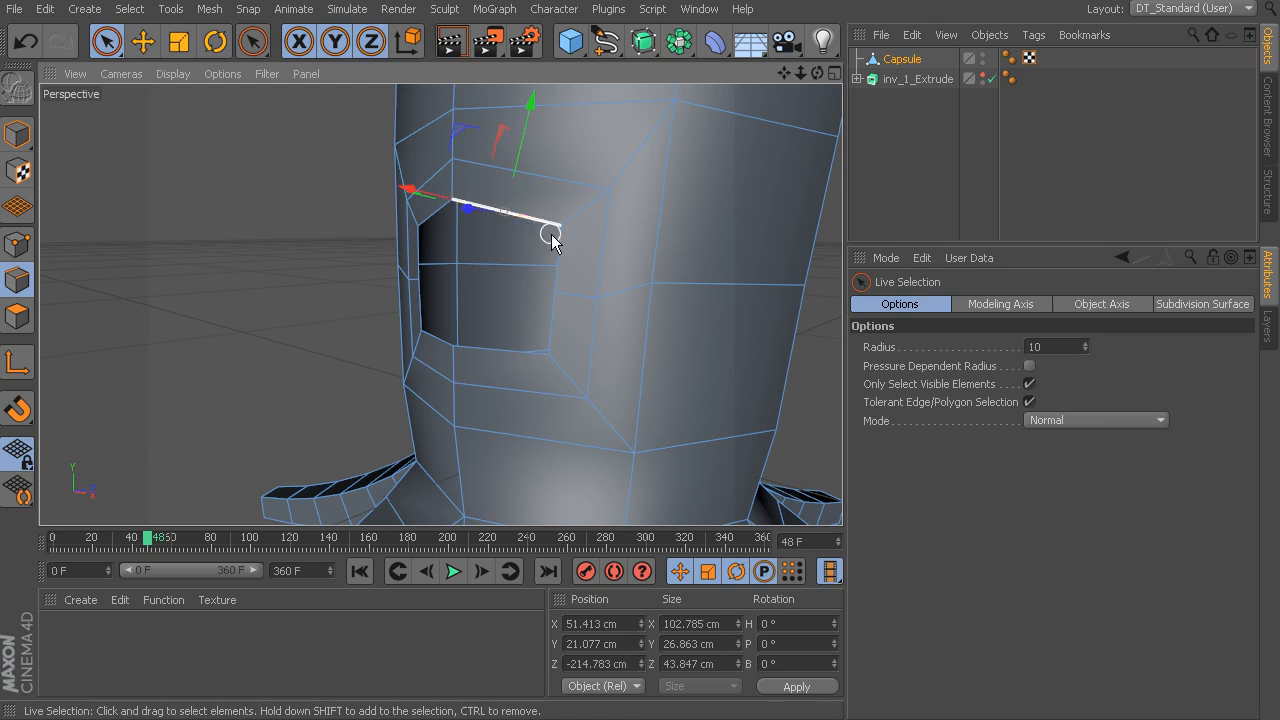
shift+click(557, 263)
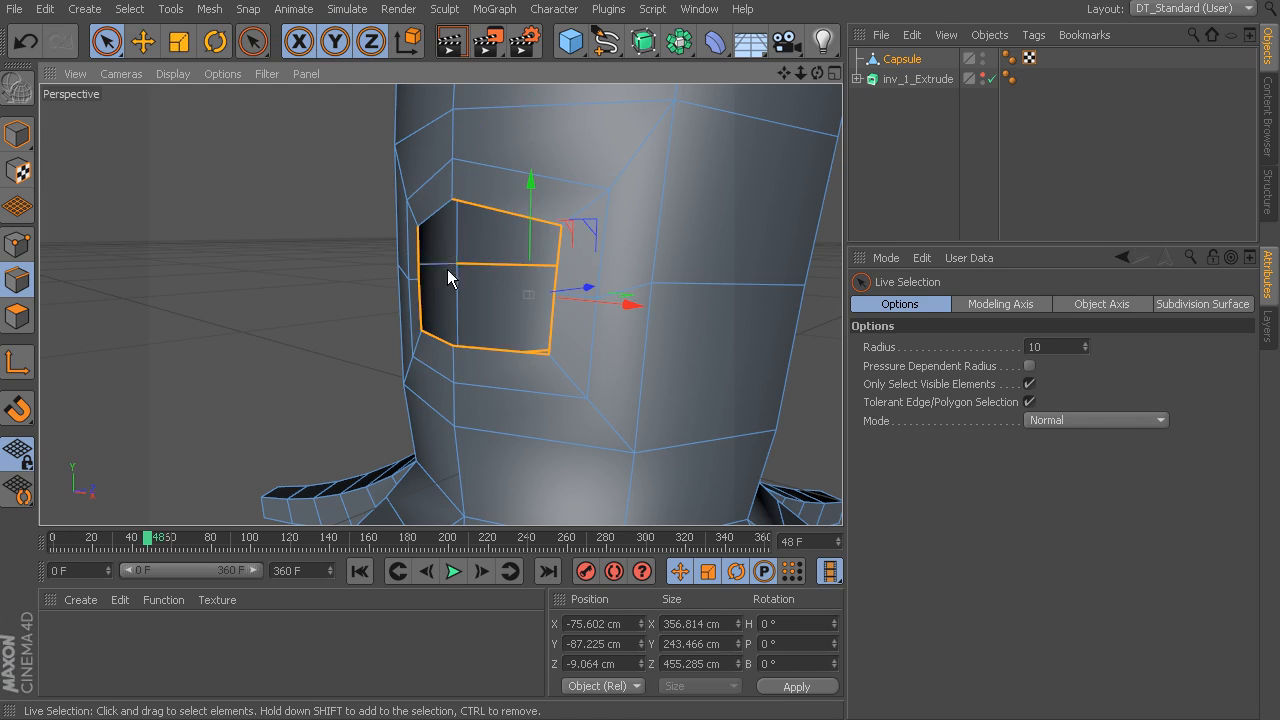
ctrl+click(483, 261)
alt+drag(466, 289, 628, 312)
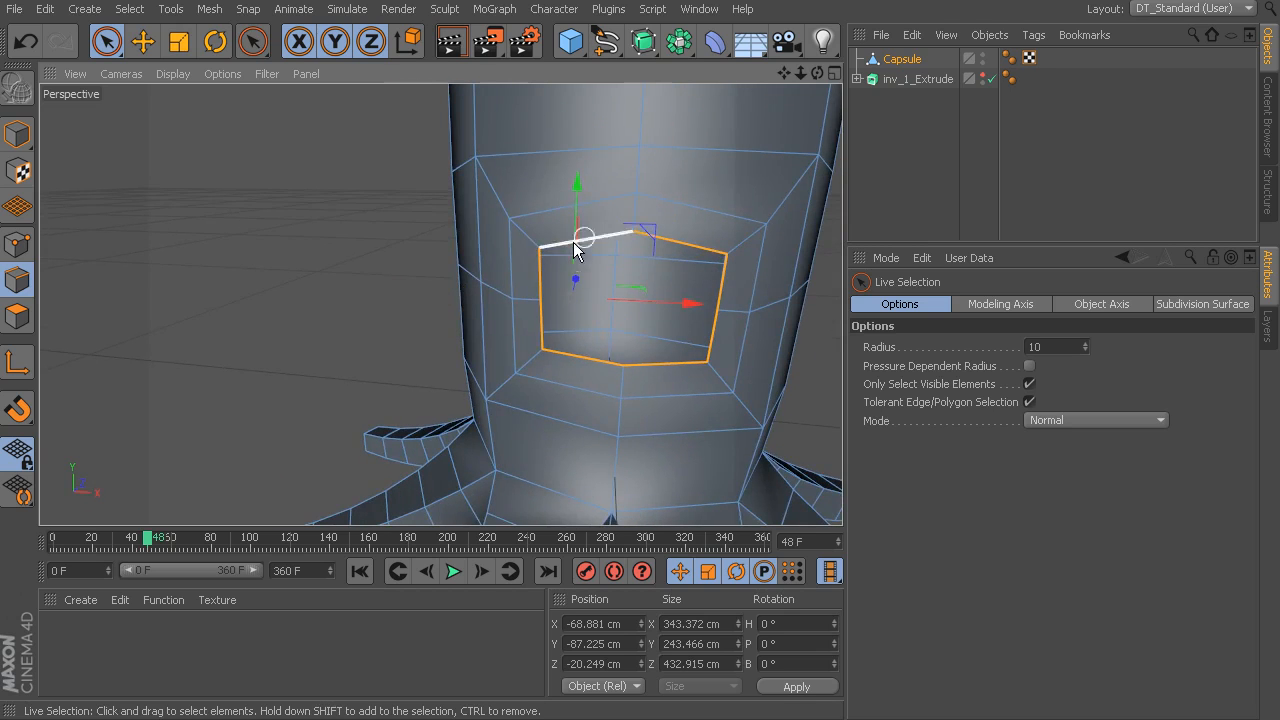
alt+drag(597, 233, 577, 323)
ctrl+click(499, 313)
Extrude the eye hole's border edges into the body to give the socket a thick rim
right_click(712, 226)
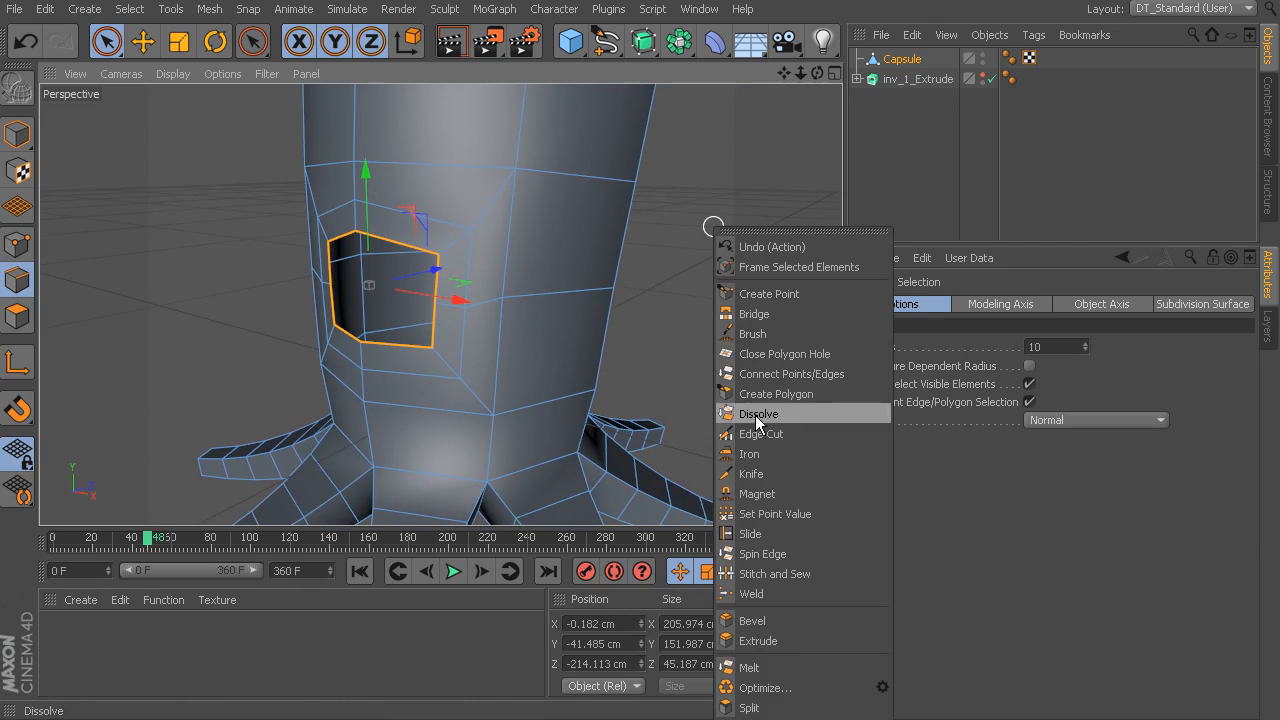
click(770, 641)
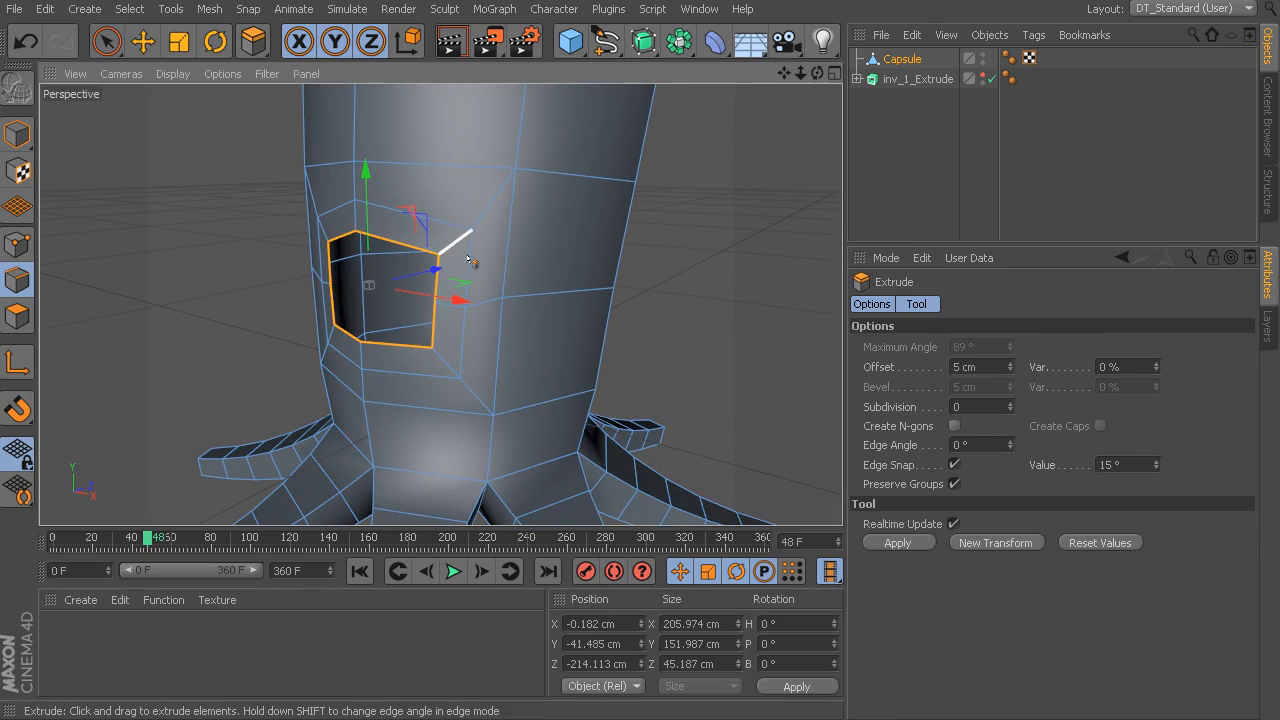
drag(441, 262, 585, 250)
key(t)
alt+drag(560, 301, 651, 281)
click(706, 284)
Add a Sphere and move it up and forward to sit in front of the eye hole
scroll(704, 311, down, 4)
drag(575, 47, 945, 103)
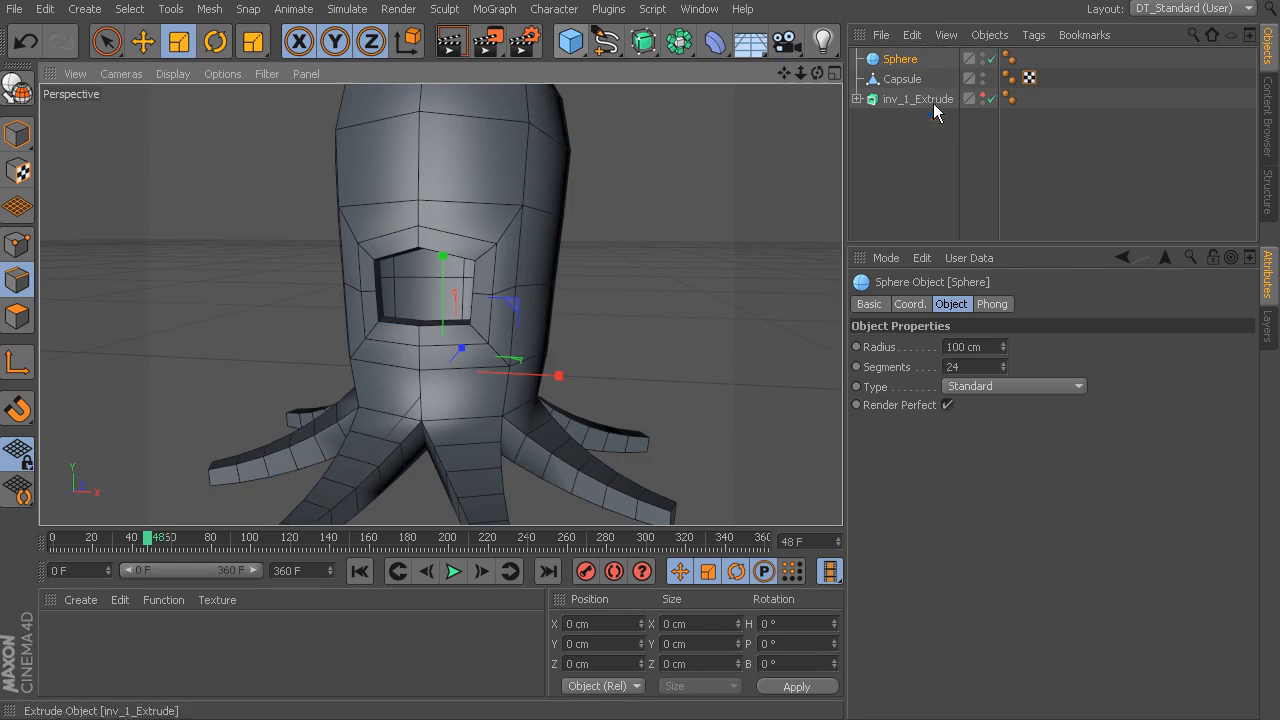
scroll(635, 260, up, 1)
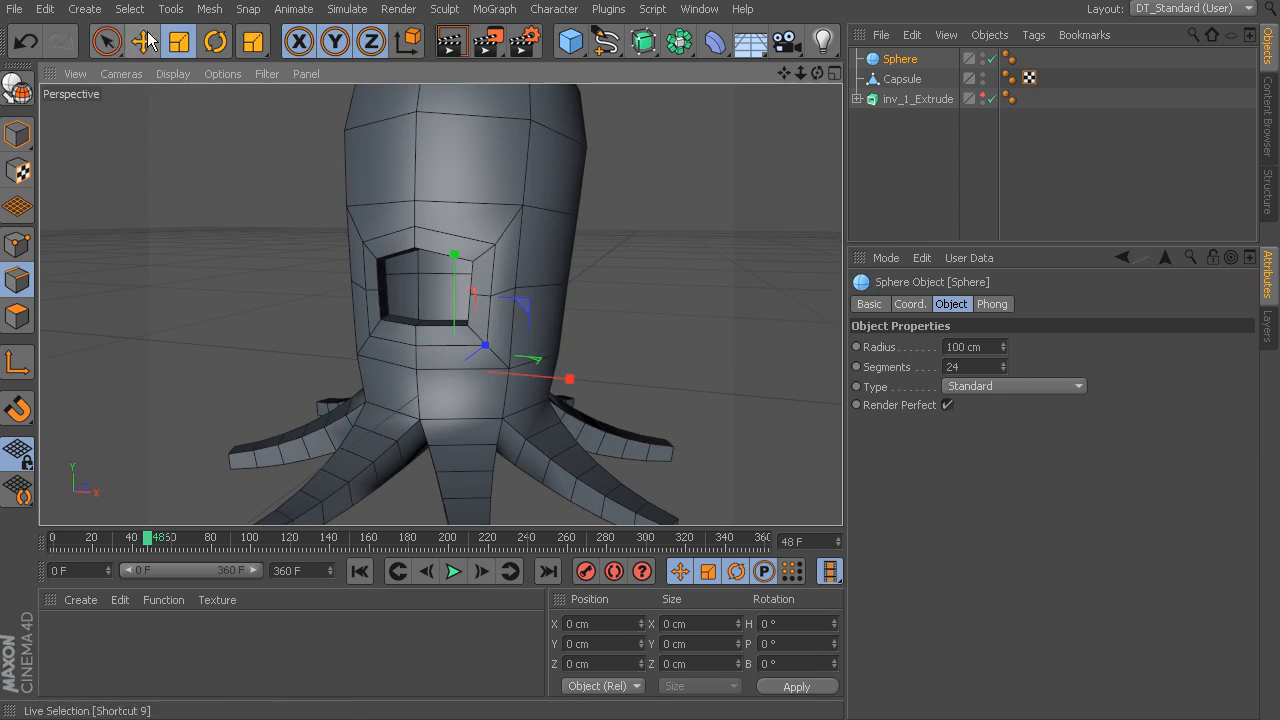
click(143, 41)
drag(473, 264, 465, 161)
alt+drag(563, 209, 458, 222)
drag(537, 265, 482, 276)
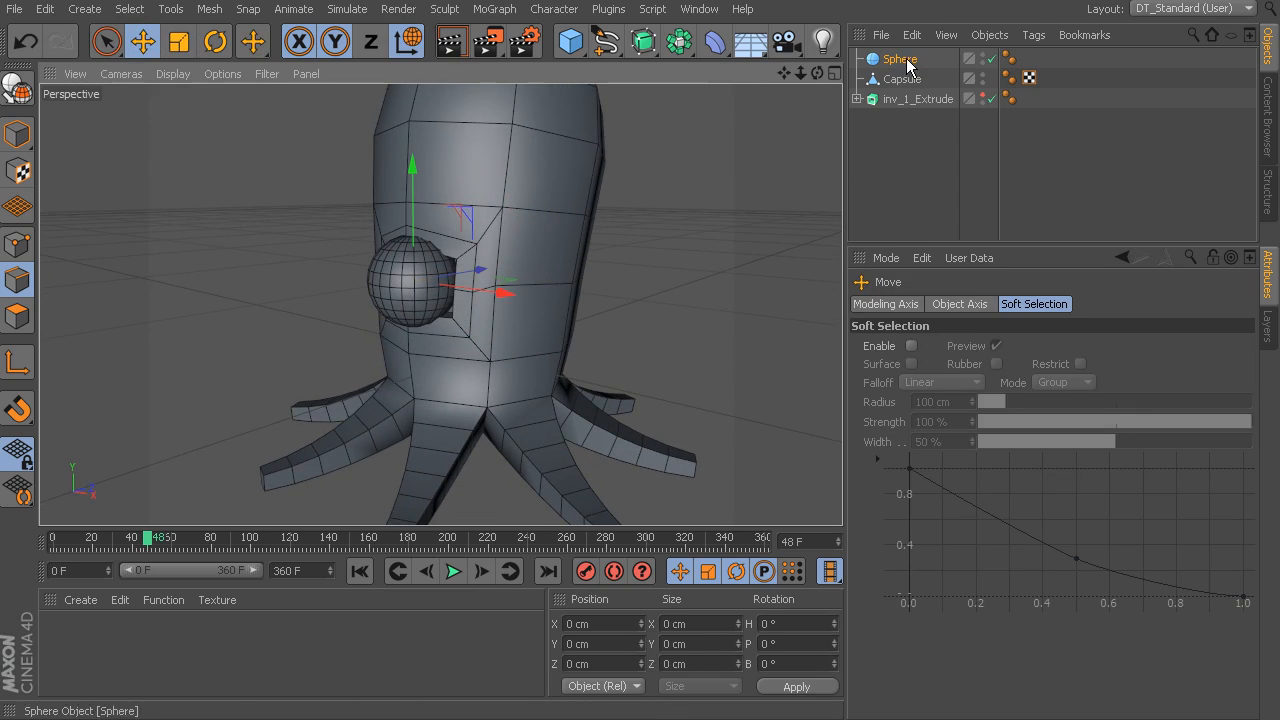
Rotate the Sphere so that its pole faces forward out of the eye hole
alt+middle_drag(573, 295, 628, 288)
alt+right_drag(543, 283, 672, 317)
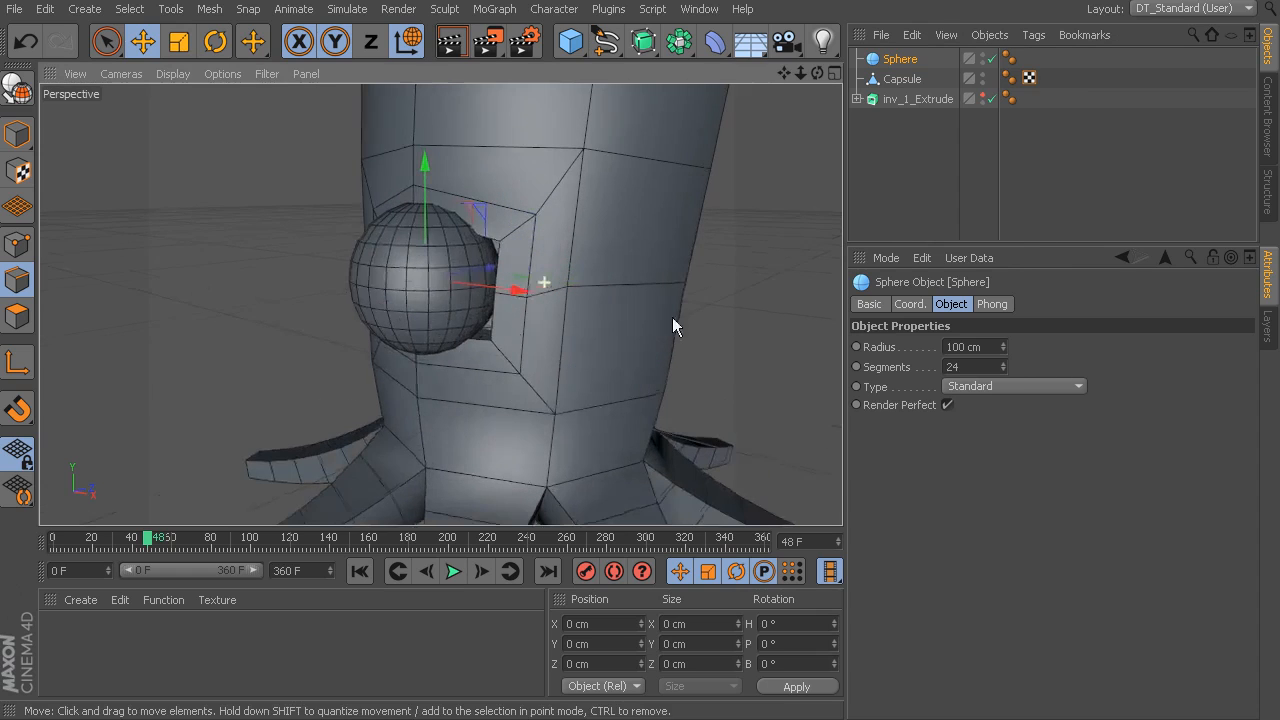
click(215, 41)
drag(390, 234, 383, 370)
alt+drag(434, 314, 636, 281)
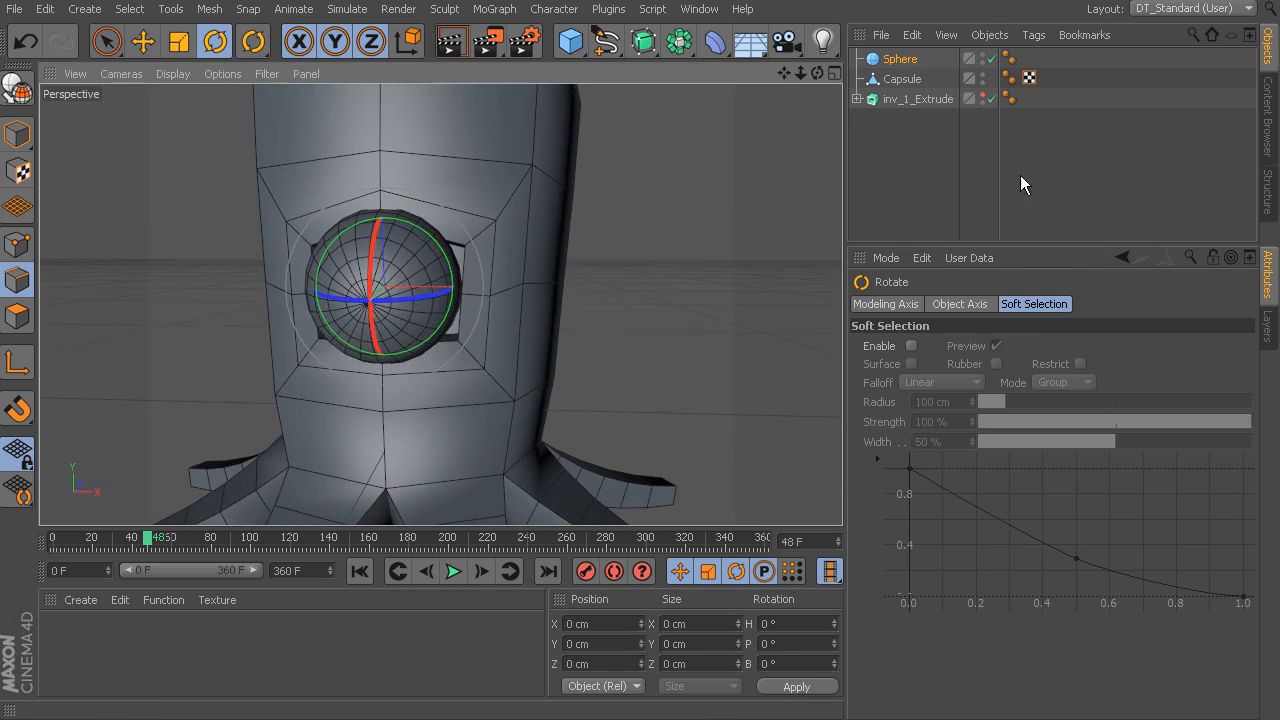
Increase the Sphere's radius and move it back into the eye socket
click(900, 60)
drag(1004, 358, 1056, 358)
alt+drag(494, 277, 392, 300)
click(143, 40)
alt+drag(433, 222, 459, 273)
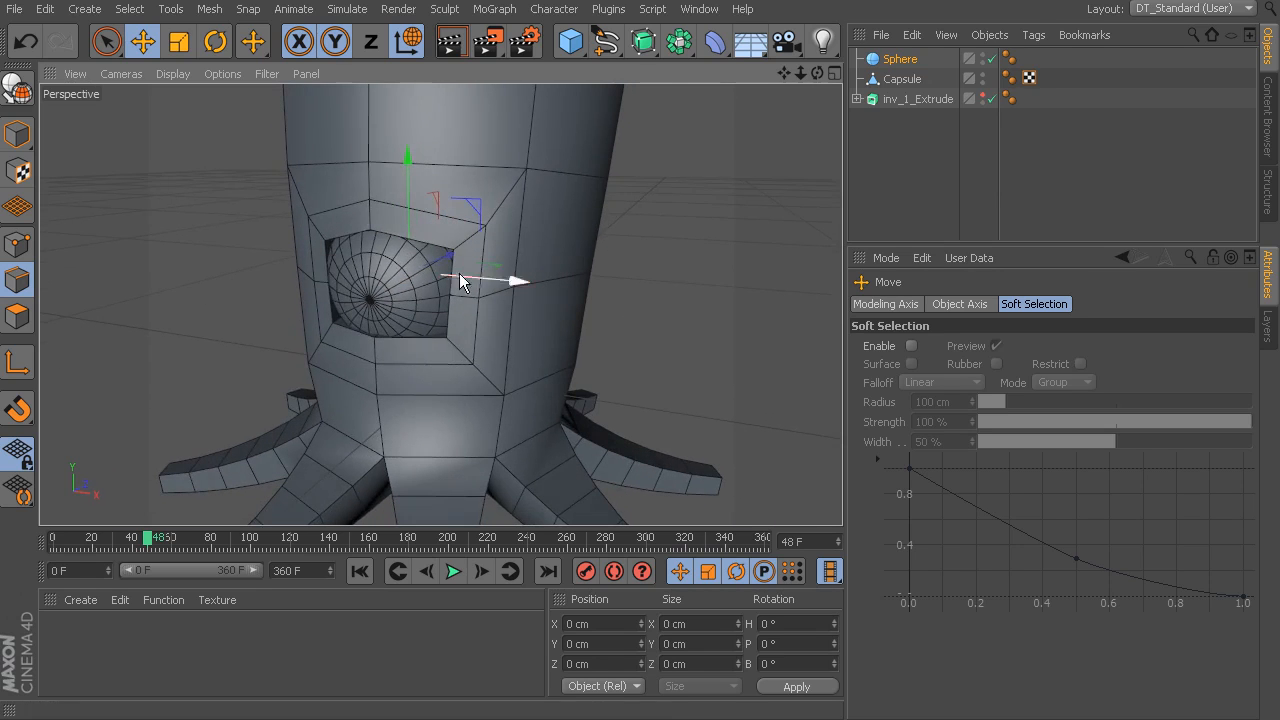
Examine from close up and from several angles how the Sphere fits in the eye socket
alt+right_drag(450, 257, 633, 300)
alt+drag(632, 300, 490, 283)
alt+right_drag(490, 283, 550, 301)
alt+drag(580, 312, 606, 290)
alt+middle_drag(643, 296, 582, 270)
alt+drag(582, 270, 539, 258)
alt+middle_drag(539, 258, 556, 254)
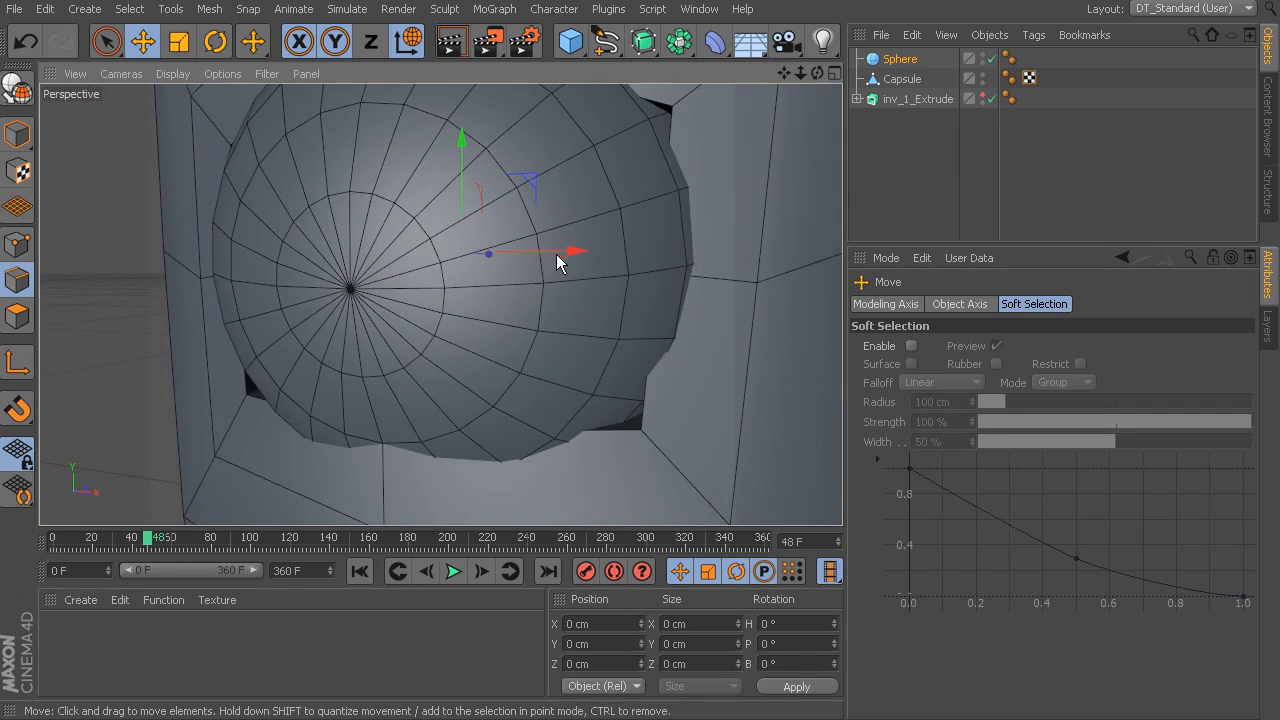
alt+drag(519, 285, 572, 282)
alt+right_drag(572, 282, 555, 293)
mouse_move(537, 303)
alt+mouse_down()
mouse_move(630, 297)
mouse_move(478, 314)
mouse_move(515, 306)
alt+mouse_up()
alt+middle_drag(513, 300, 543, 296)
alt+right_drag(515, 298, 555, 266)
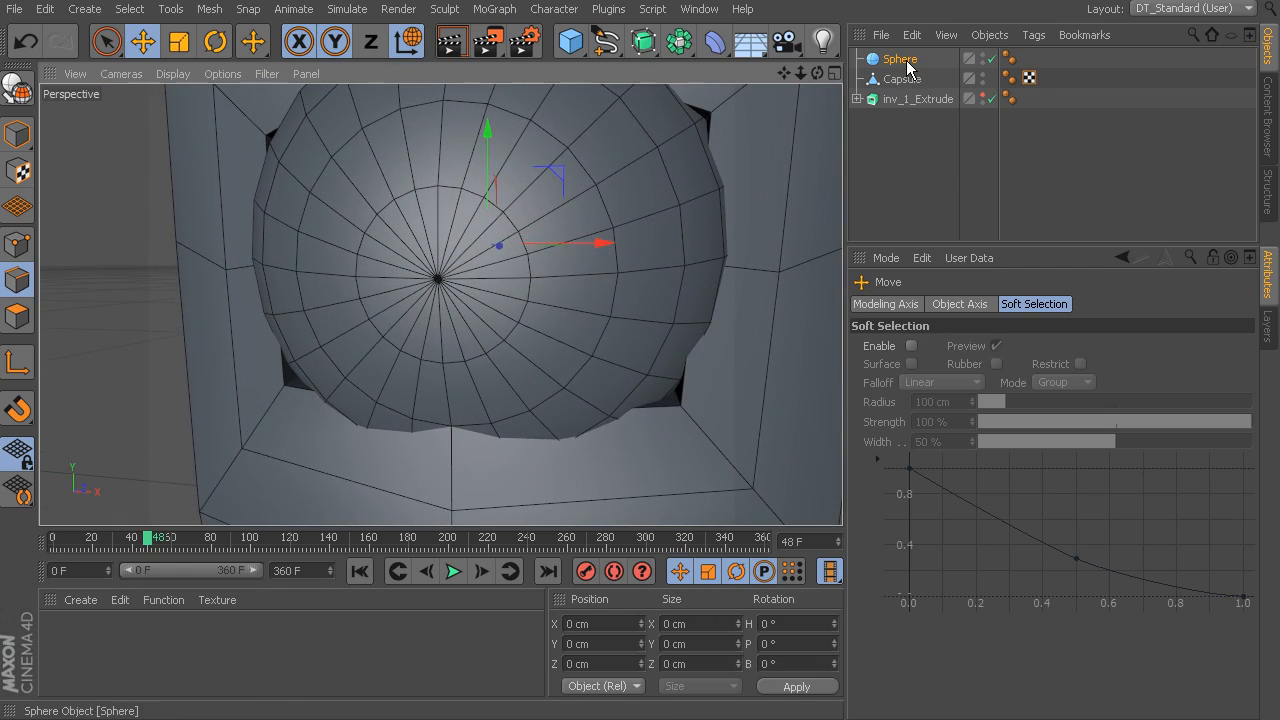
Make the Sphere editable and select the circle of polygons around its front pole
click(16, 90)
click(107, 42)
drag(431, 215, 479, 263)
click(17, 316)
alt+drag(418, 275, 446, 280)
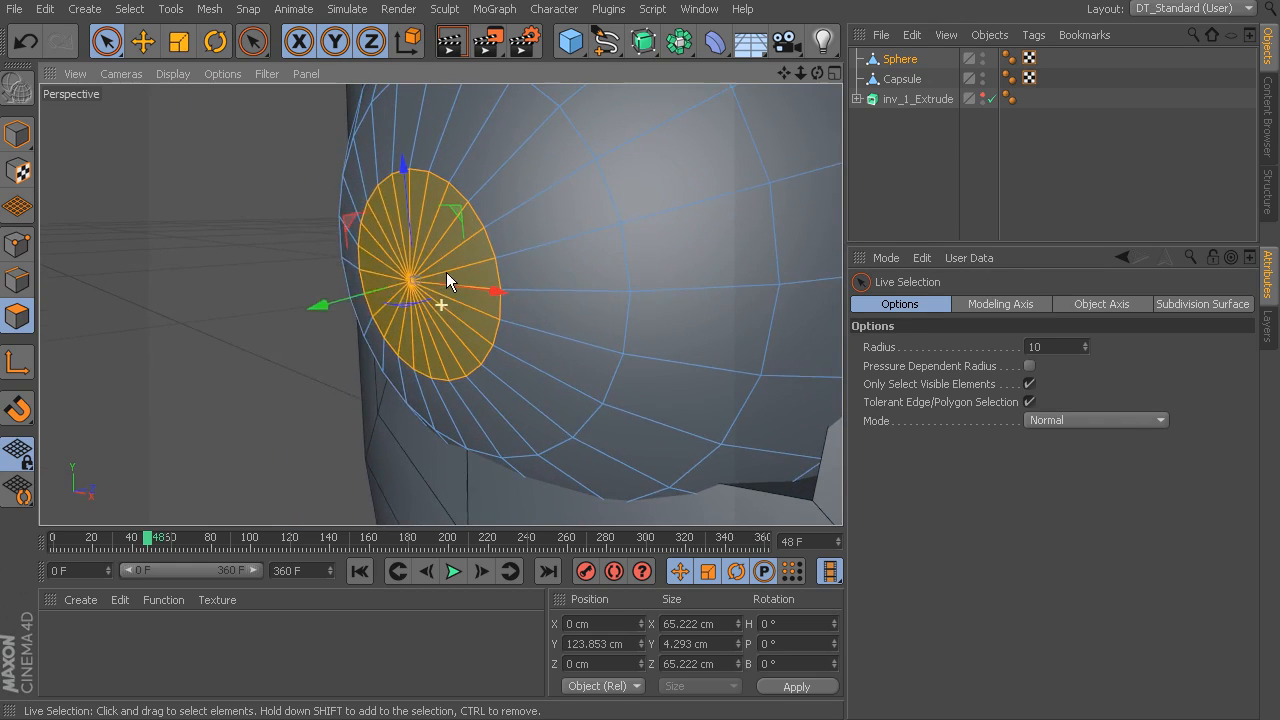
Inset the selected pole polygons with Extrude Inner by about 15.7 cm and push them into the Sphere
right_click(249, 188)
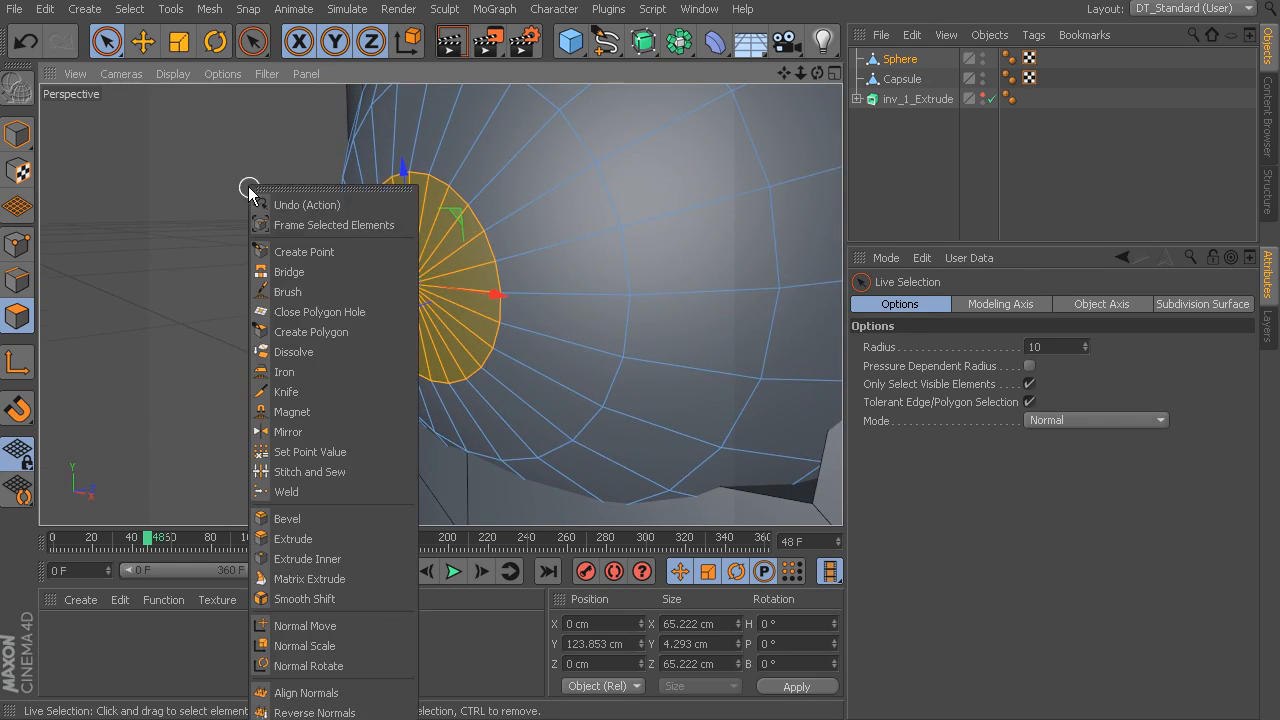
click(333, 563)
drag(392, 335, 441, 335)
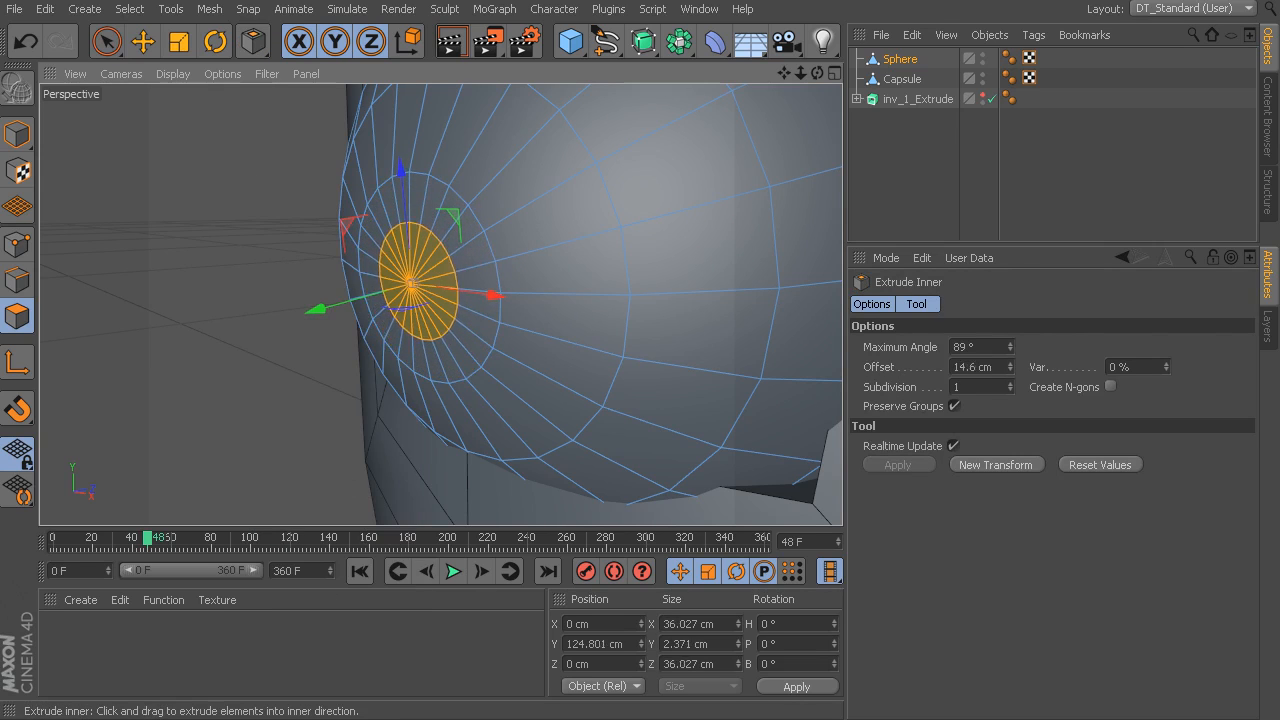
drag(316, 309, 366, 313)
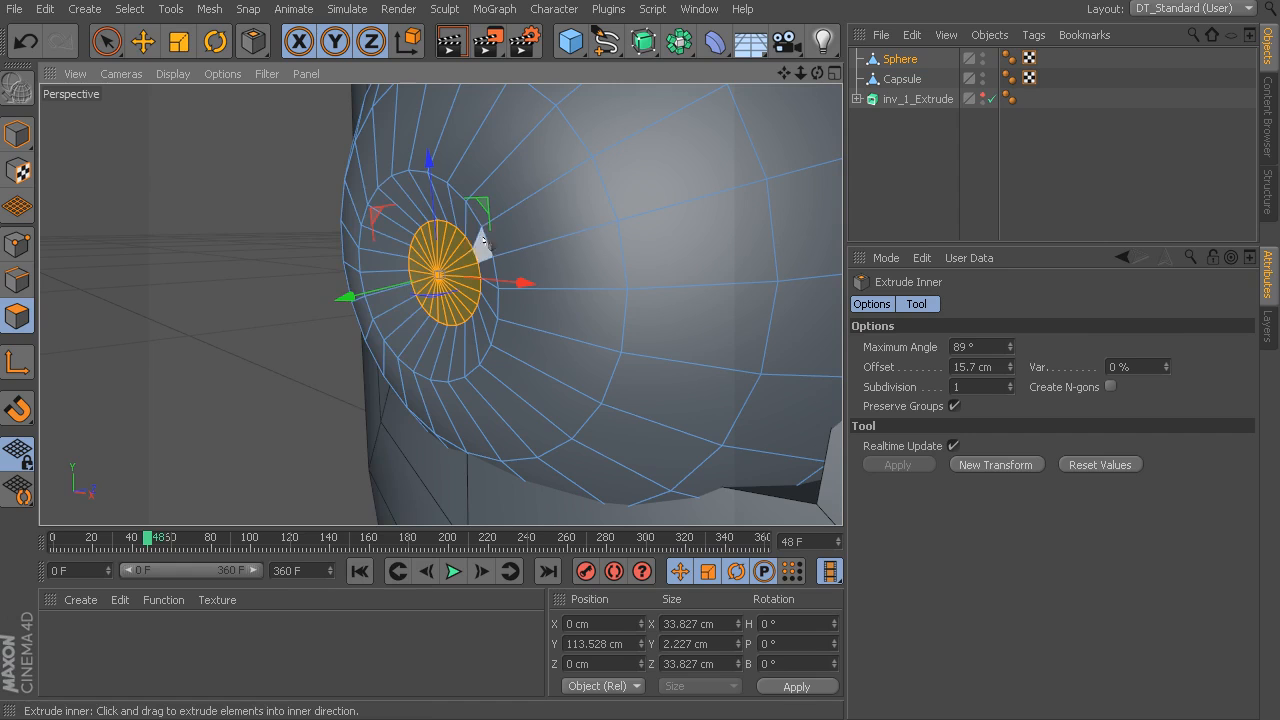
Extrude the recessed pupil polygons inward with an offset of about -2.7 cm
right_click(250, 185)
click(322, 538)
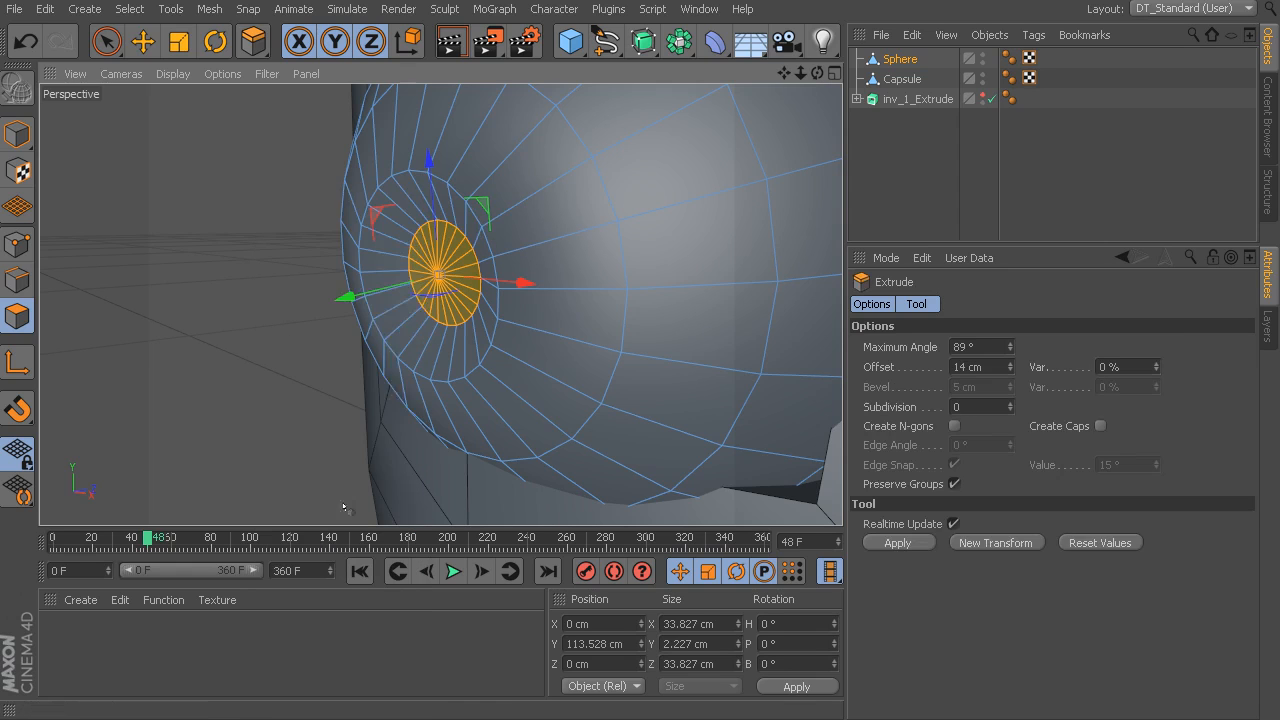
drag(449, 290, 467, 286)
alt+middle_drag(467, 286, 573, 296)
alt+right_drag(573, 296, 682, 333)
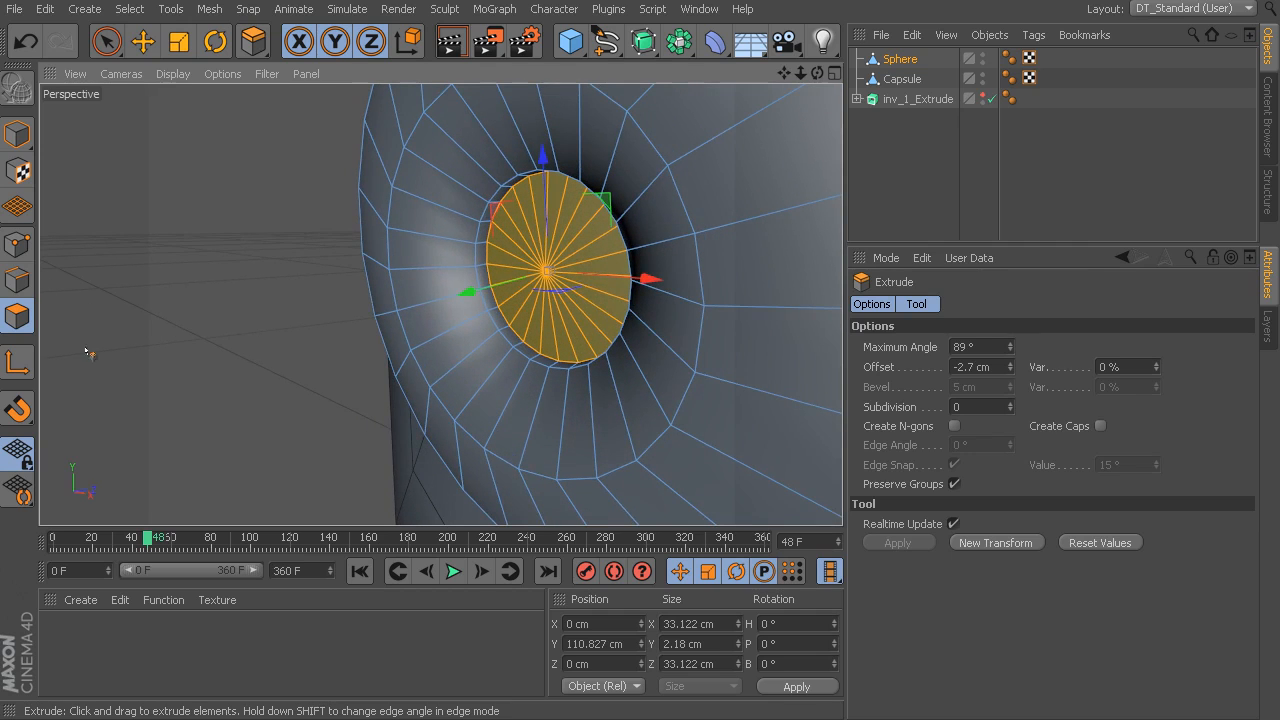
Select the thin ring of polygons around the pupil's edge with Loop Selection
click(110, 52)
click(129, 9)
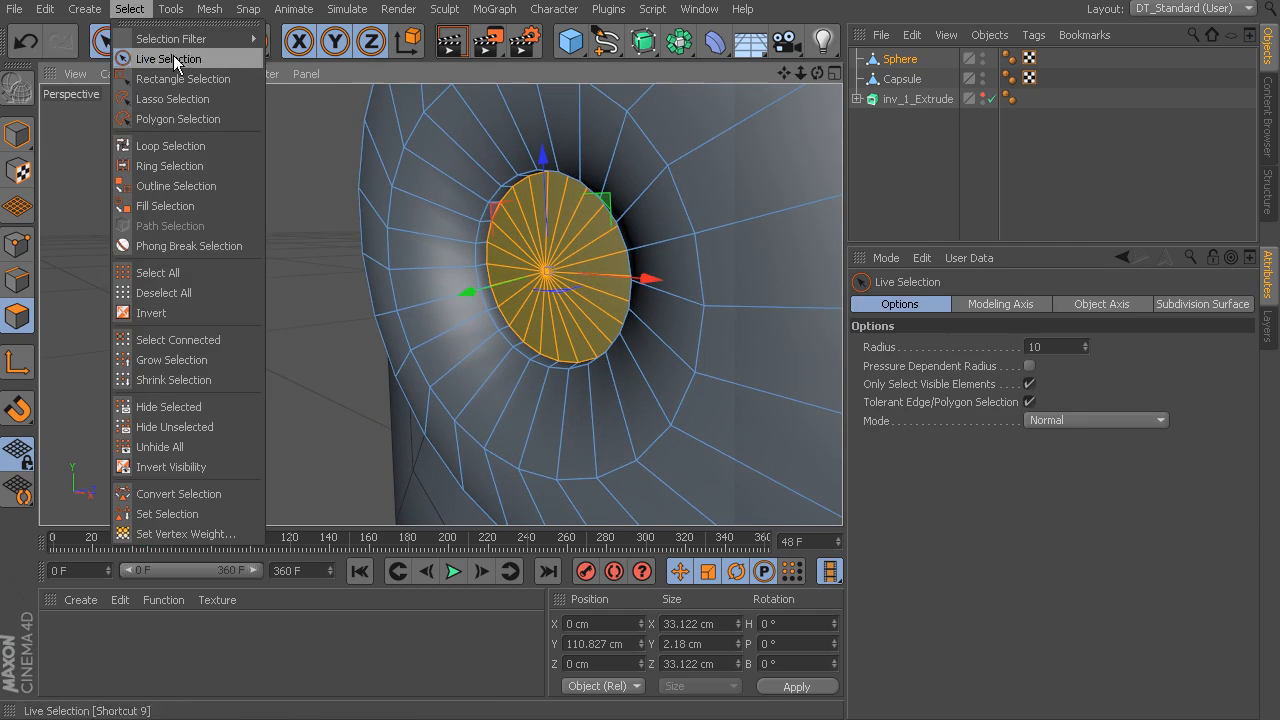
click(175, 143)
click(481, 262)
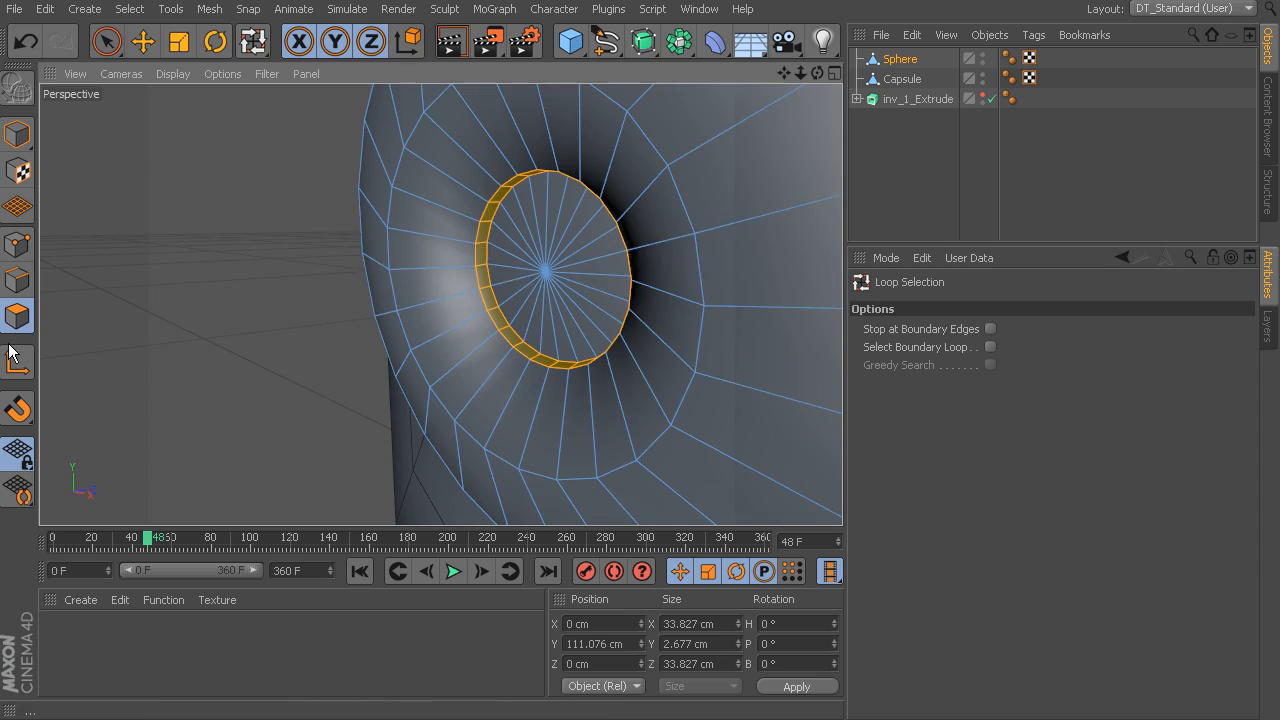
Delete the selected ring around the pupil's edge and scale the separated pupil disc to about 41.1 cm across and 0.6 cm deep
key(Delete)
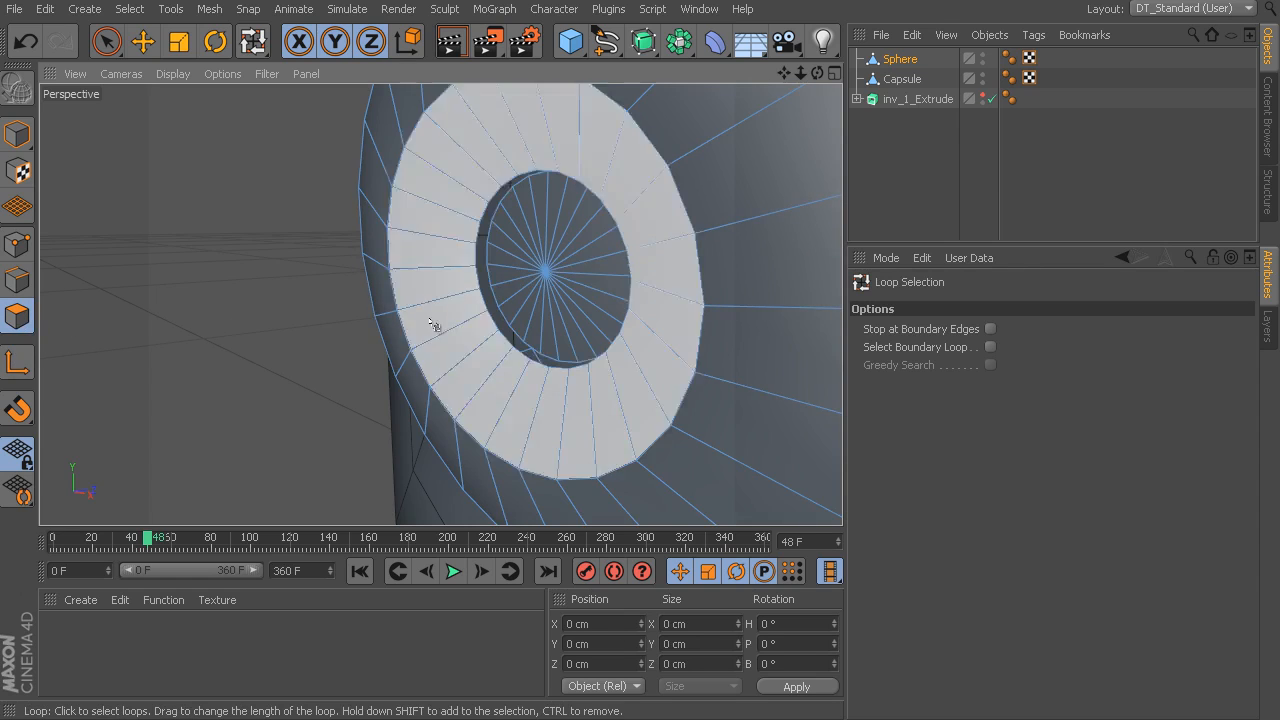
click(548, 253)
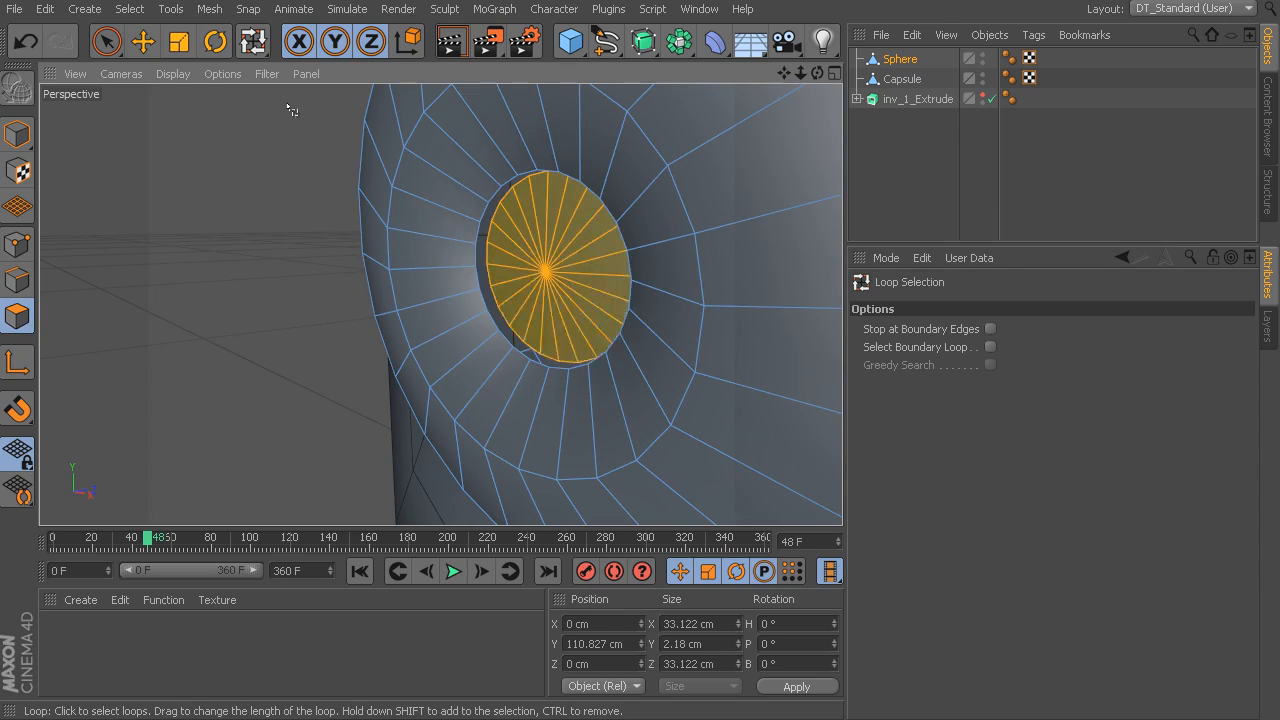
click(180, 41)
drag(594, 247, 690, 284)
drag(501, 286, 534, 284)
scroll(540, 285, down, 3)
click(108, 42)
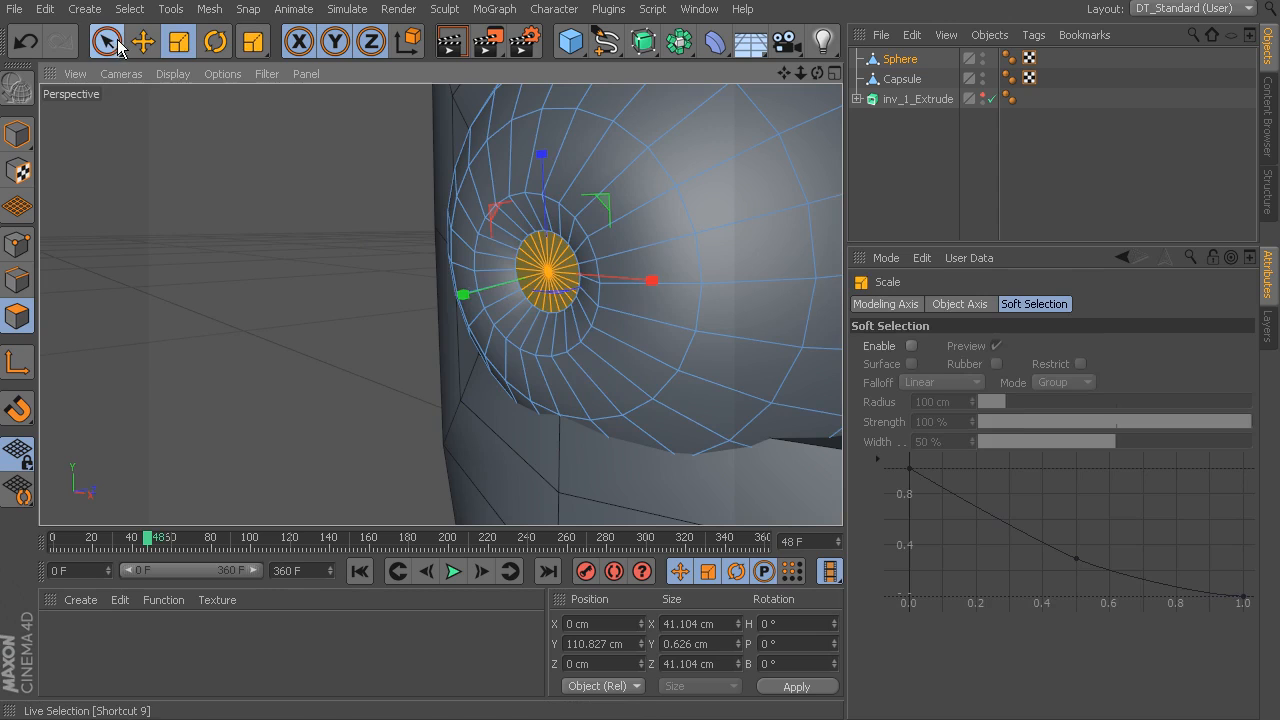
click(267, 244)
Switch the selection from the Sphere eyeball to the Capsule body, with the whole character in view
alt+drag(476, 274, 510, 310)
alt+middle_drag(595, 260, 513, 283)
alt+right_drag(513, 283, 577, 294)
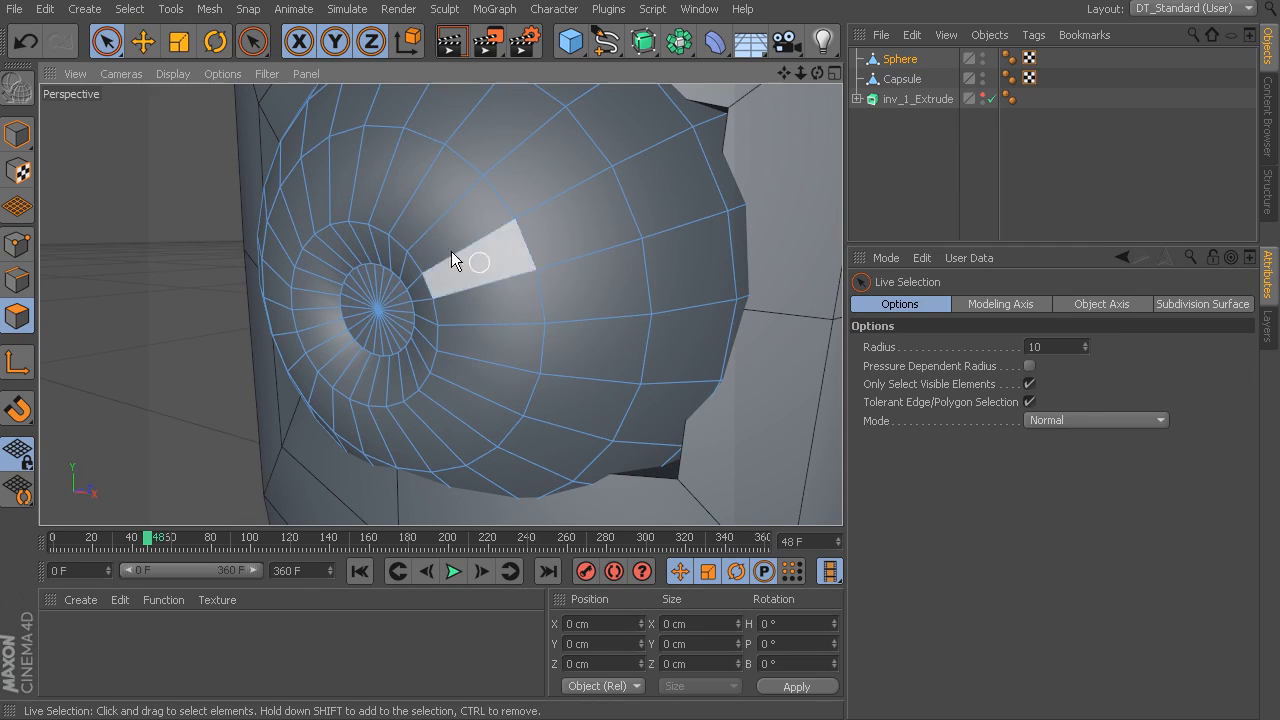
scroll(511, 297, down, 4)
scroll(244, 297, down, 5)
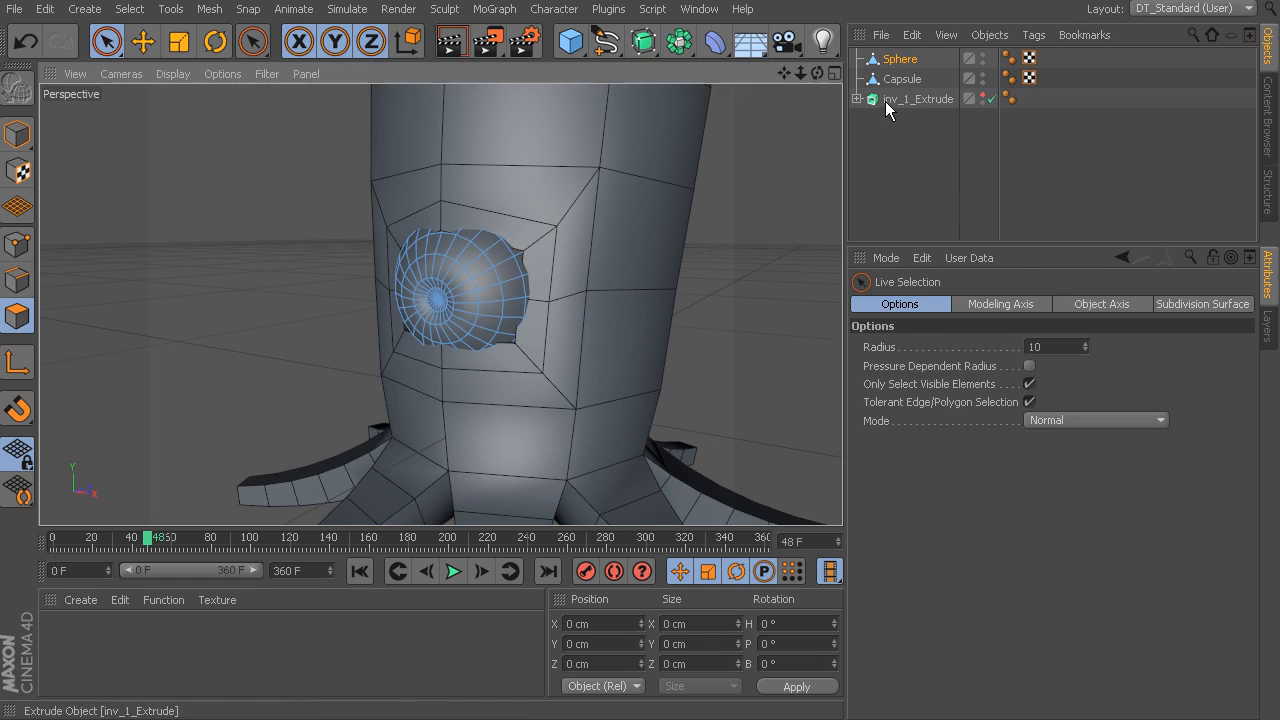
click(902, 77)
alt+drag(770, 224, 591, 289)
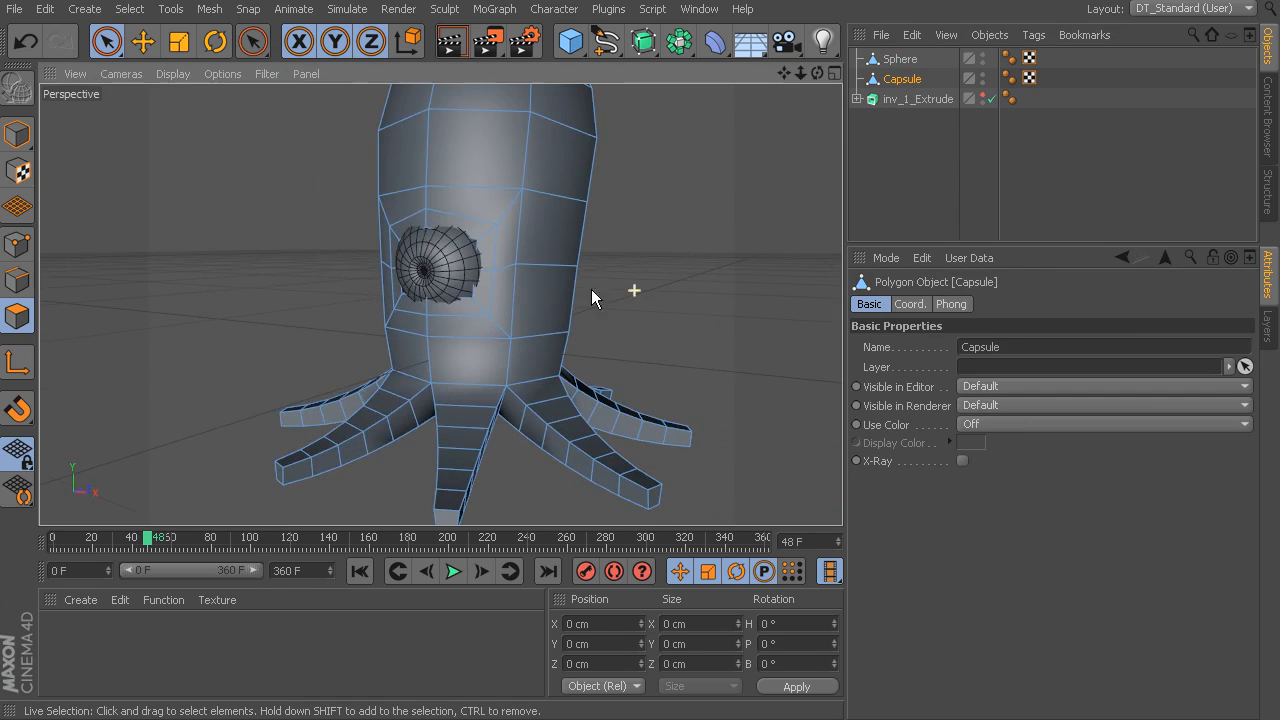
alt+drag(488, 271, 674, 277)
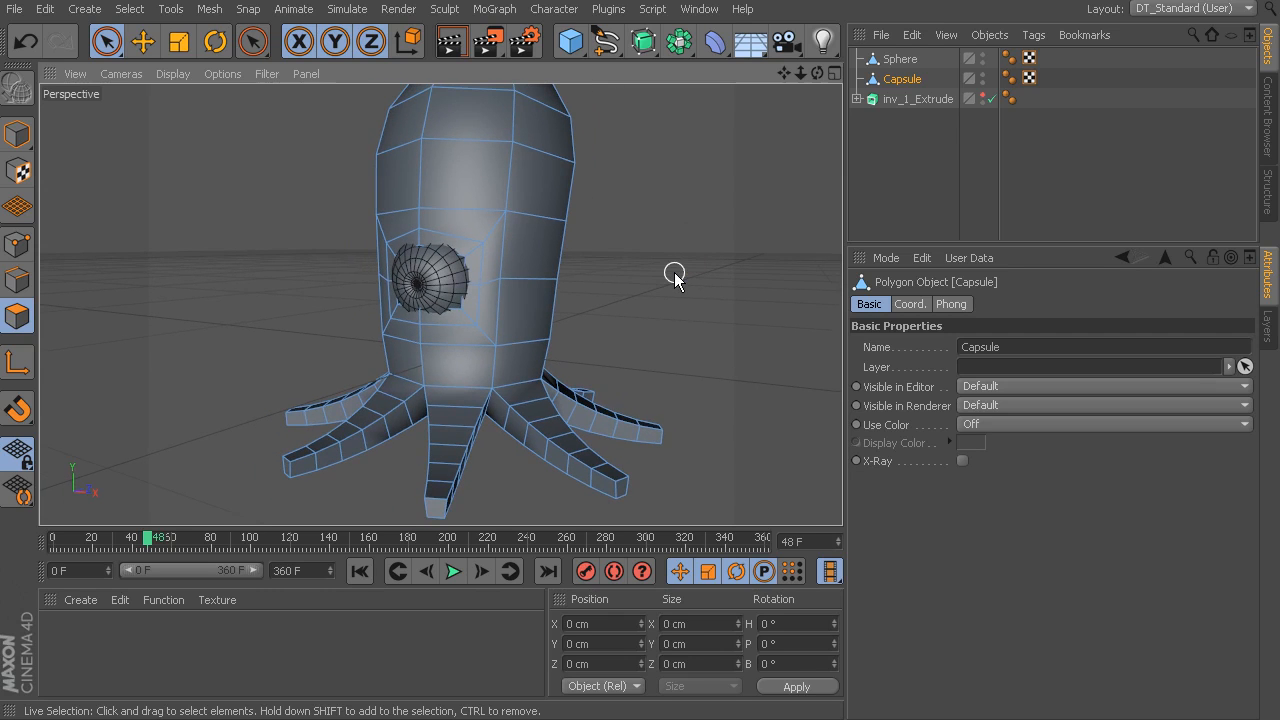